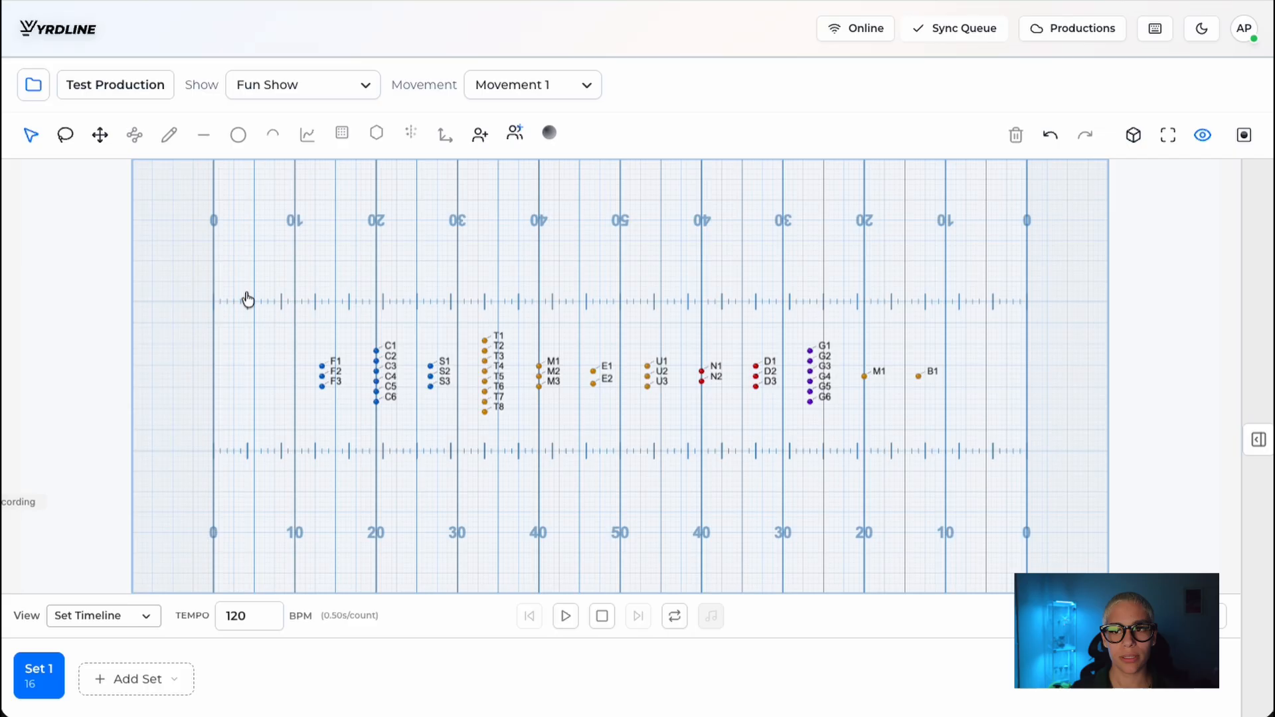
Step: Box-select all marchers on the field, and replace that selection with a lasso around the groups from F1 through E2
{"action": "left_click_drag", "start_coordinate": [240, 238], "coordinate": [996, 484]}
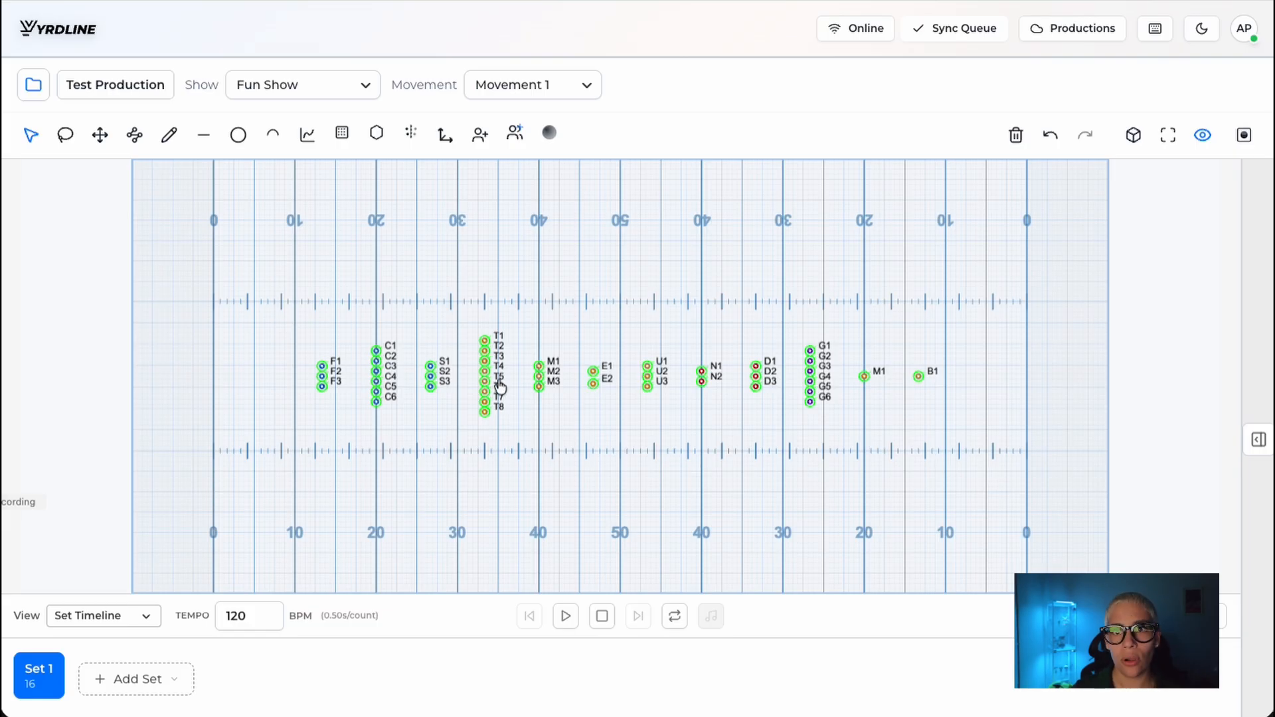
{"action": "left_click", "coordinate": [30, 135]}
{"action": "left_click", "coordinate": [61, 137]}
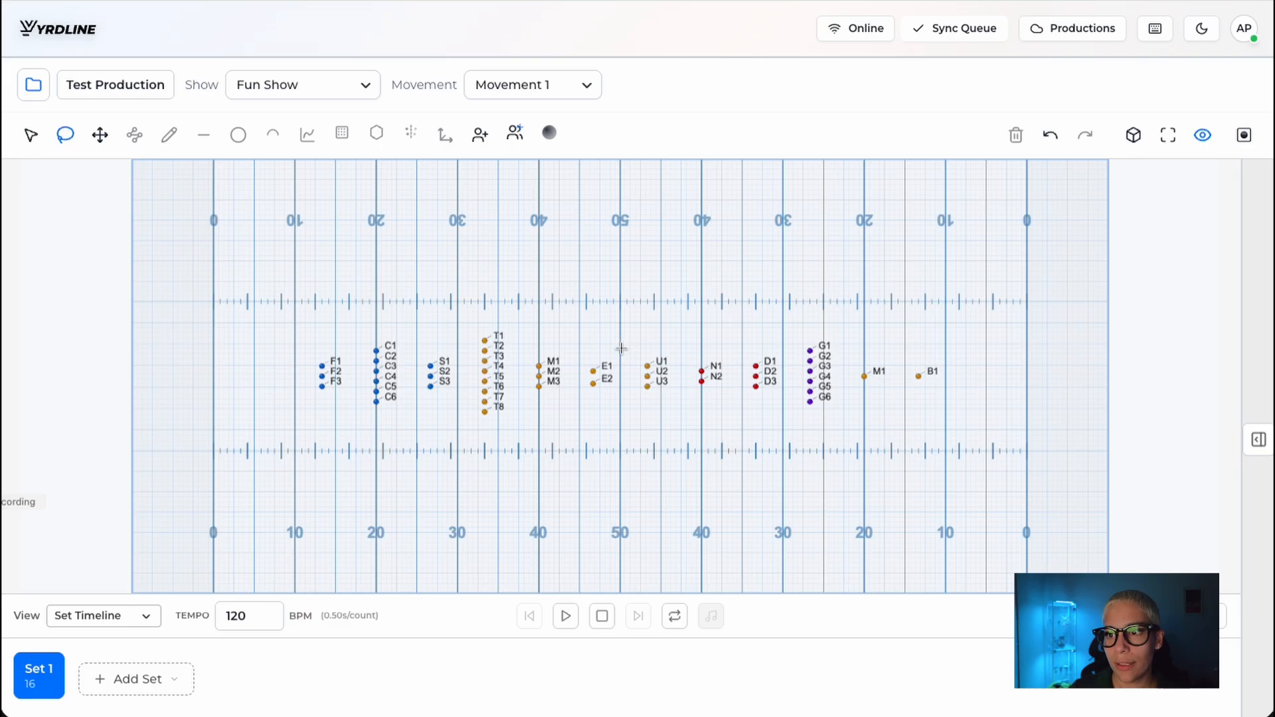
{"action": "mouse_move", "coordinate": [626, 368]}
{"action": "left_mouse_down"}
{"action": "mouse_move", "coordinate": [379, 304]}
{"action": "mouse_move", "coordinate": [297, 387]}
{"action": "mouse_move", "coordinate": [548, 471]}
{"action": "mouse_move", "coordinate": [624, 372]}
{"action": "left_mouse_up"}
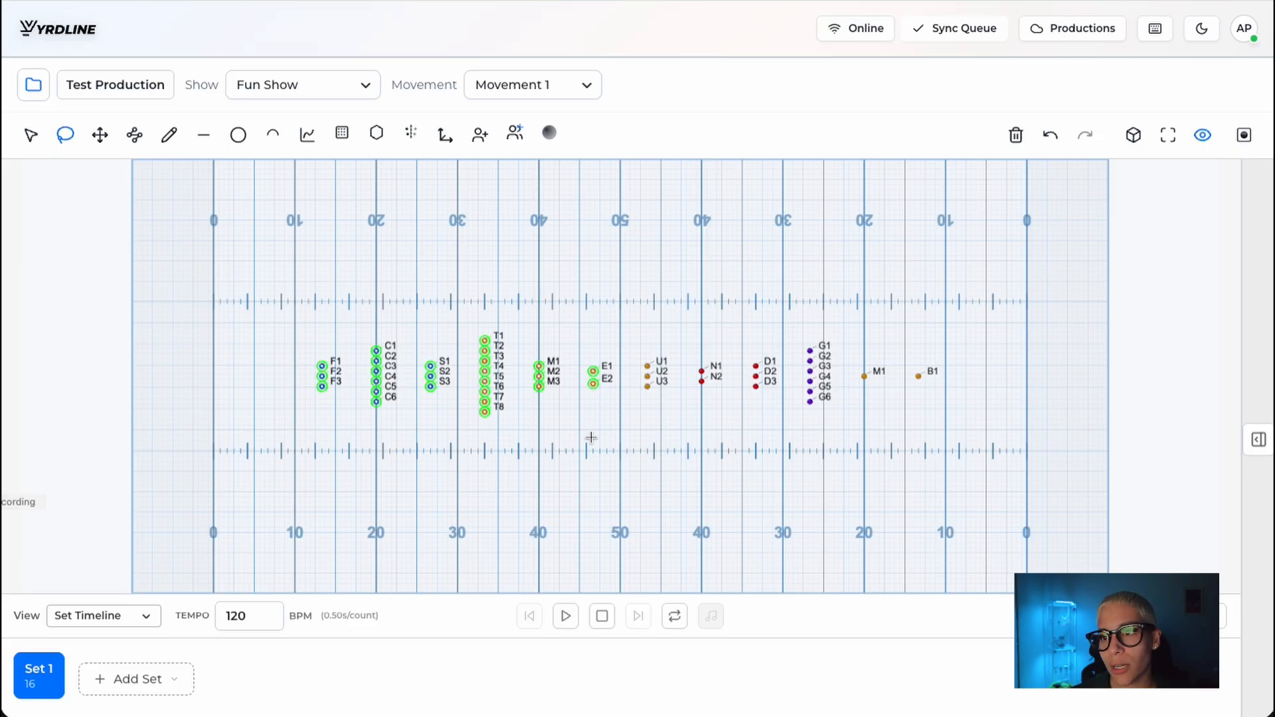
Step: Clear the lasso selection, box-select all marchers and look through the available curve tools
{"action": "left_click", "coordinate": [31, 136]}
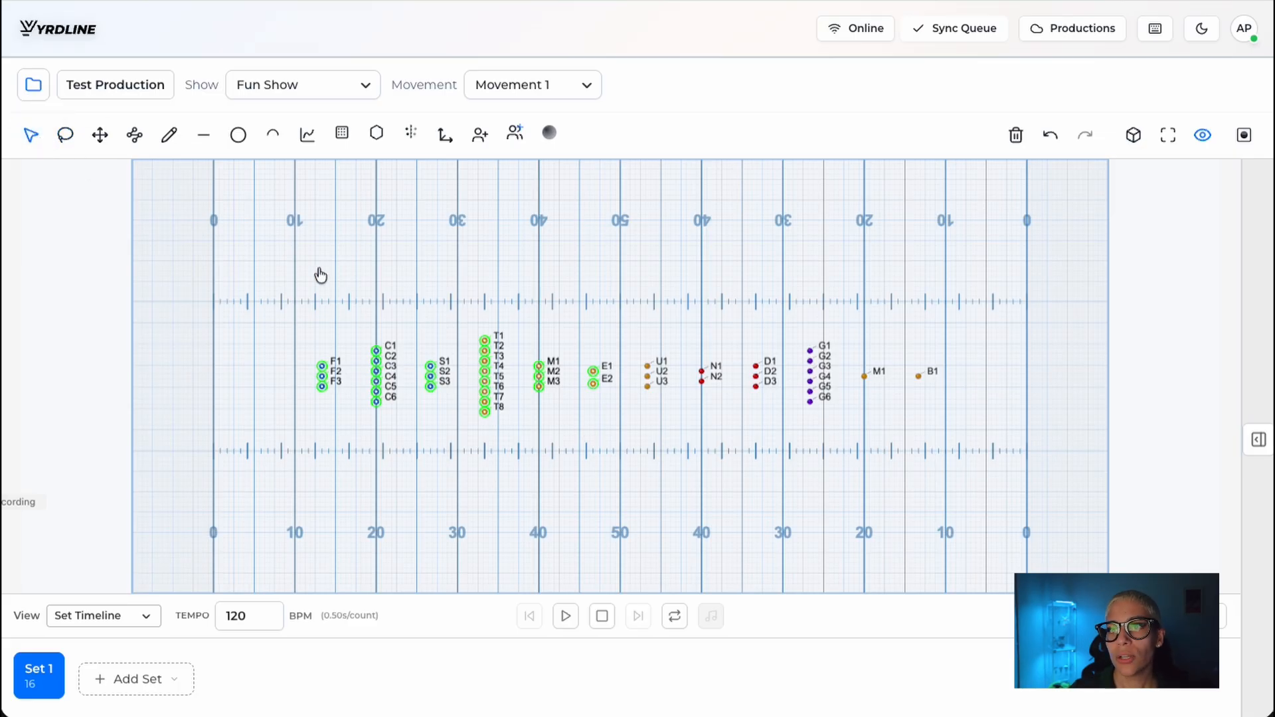
{"action": "left_click", "coordinate": [250, 245]}
{"action": "left_click_drag", "start_coordinate": [237, 217], "coordinate": [975, 433]}
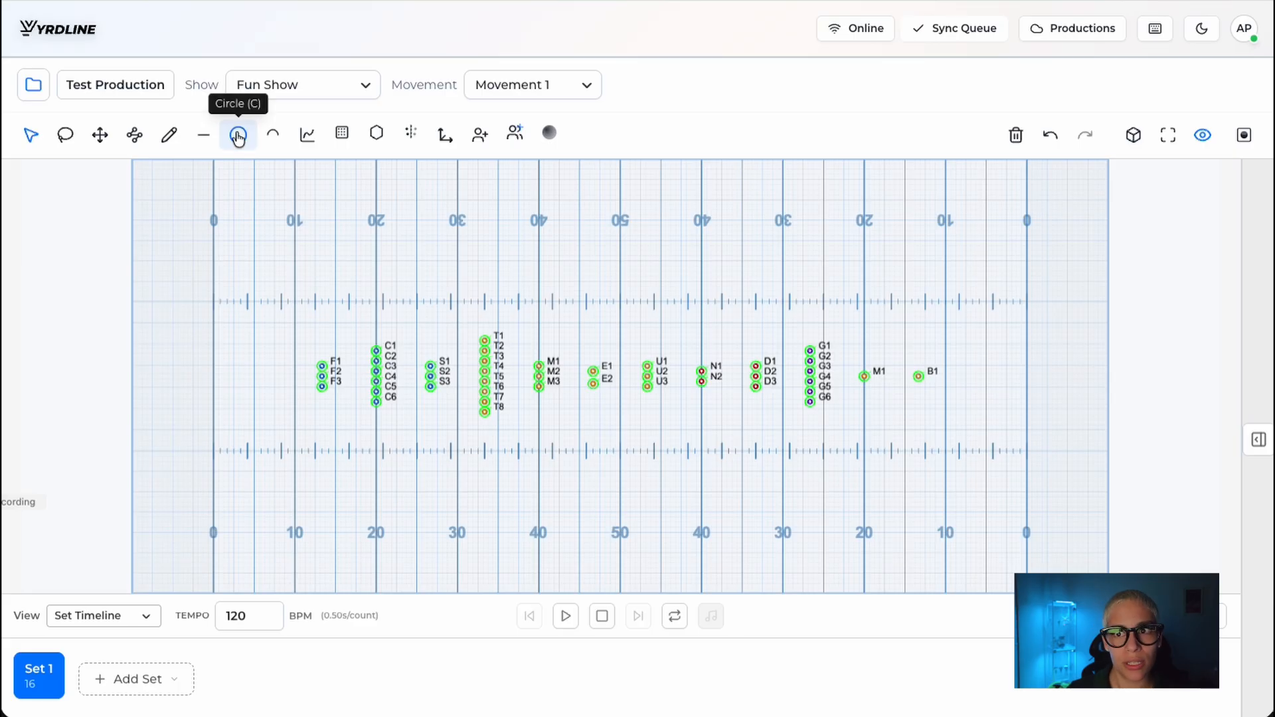
{"action": "left_click", "coordinate": [205, 137]}
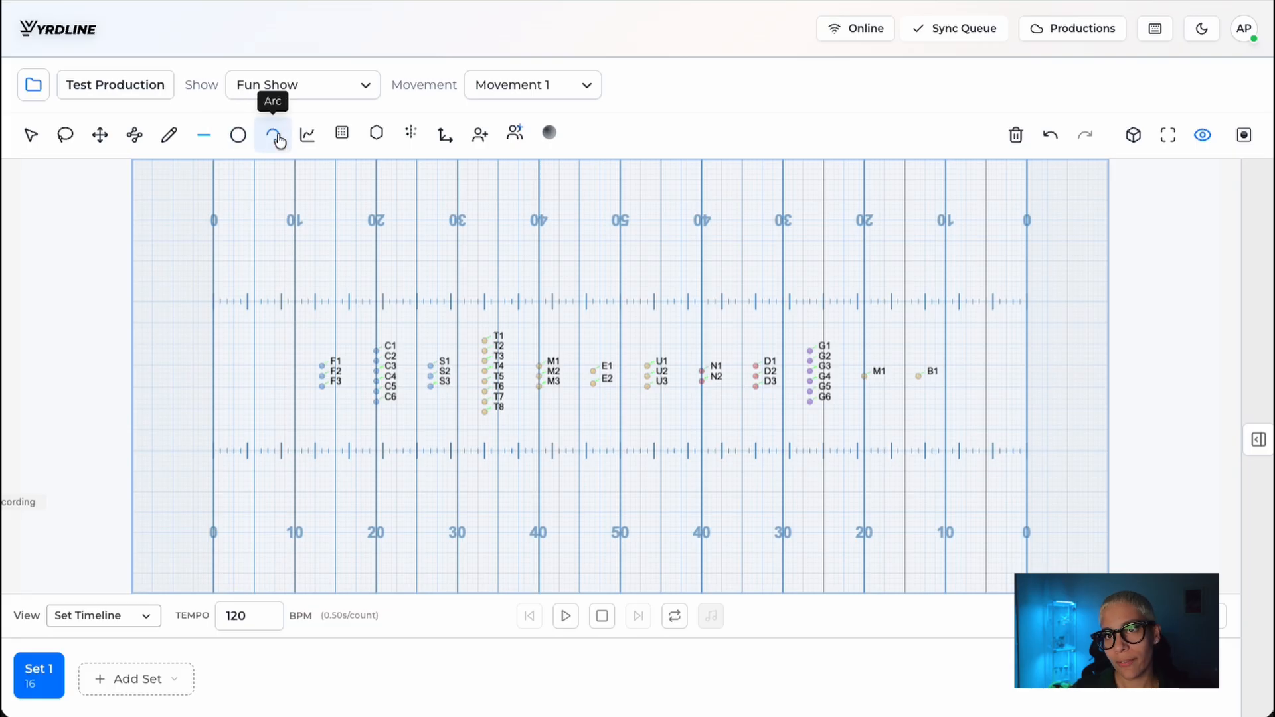
{"action": "left_click", "coordinate": [307, 136]}
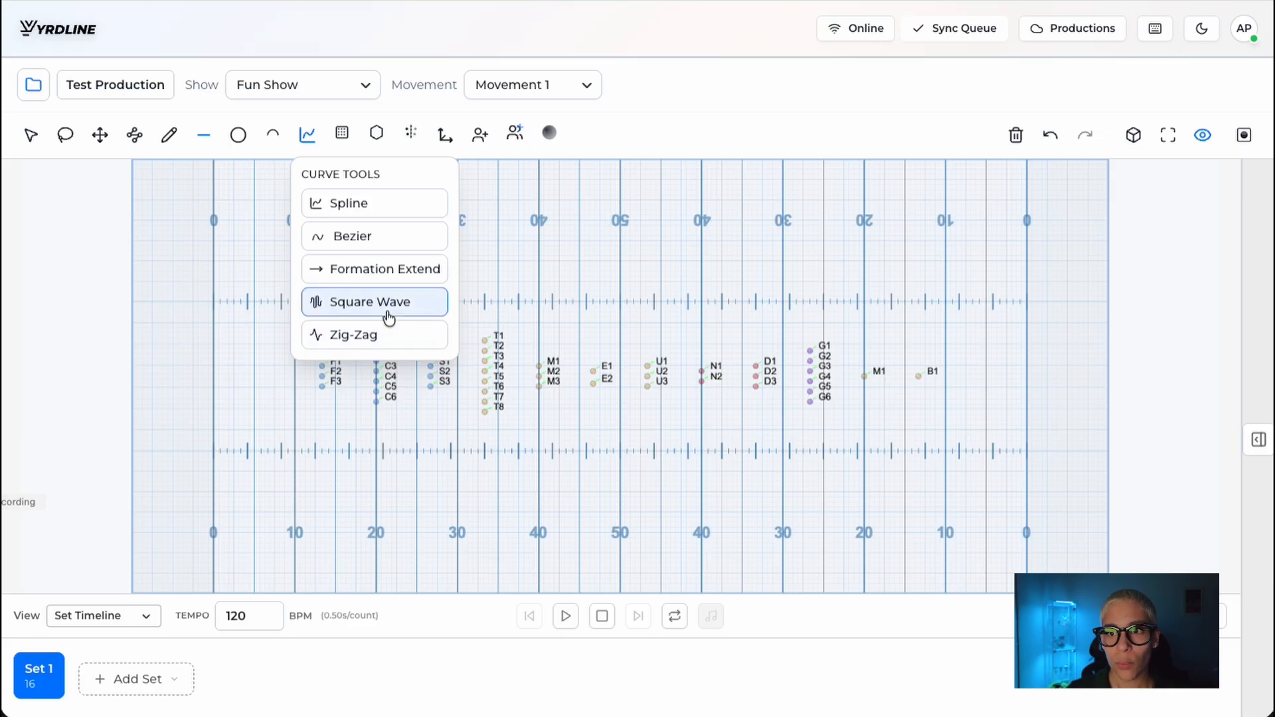
{"action": "left_click", "coordinate": [314, 135]}
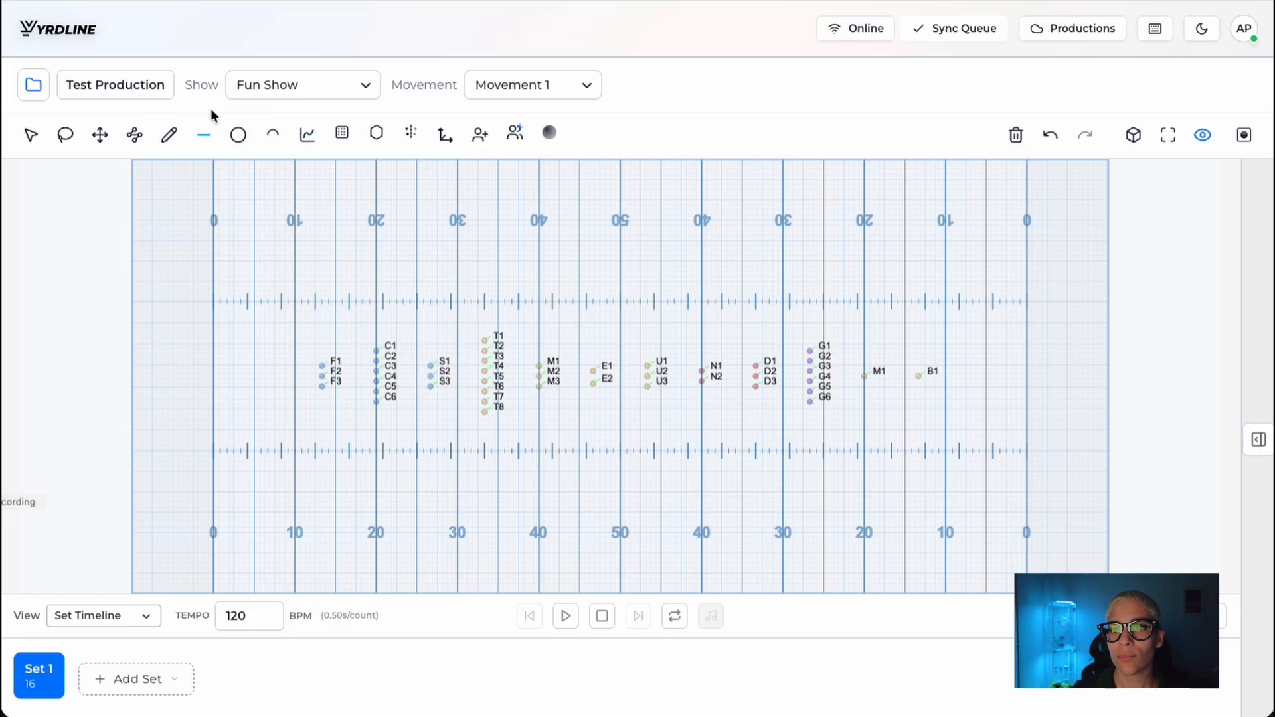
Step: Select every marcher at once with the Select tool, and clear the selection
{"action": "left_click", "coordinate": [29, 135]}
{"action": "key", "text": "ctrl+a"}
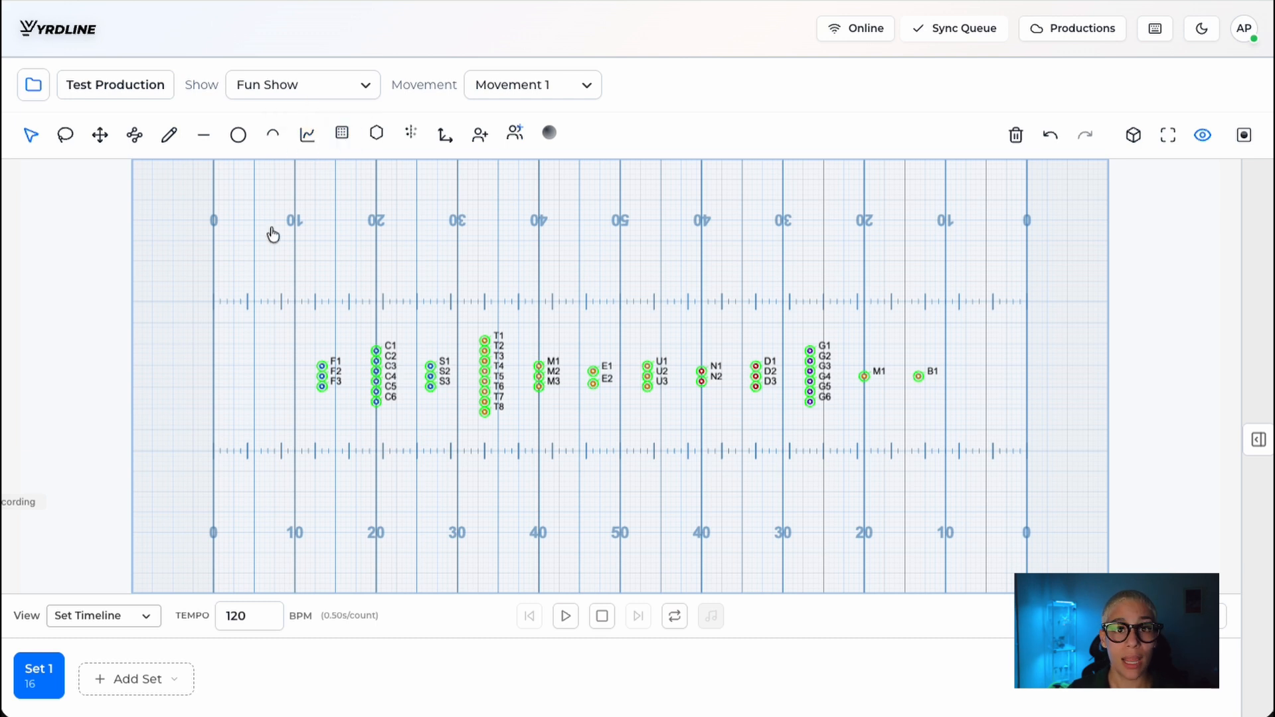
{"action": "left_click", "coordinate": [513, 269]}
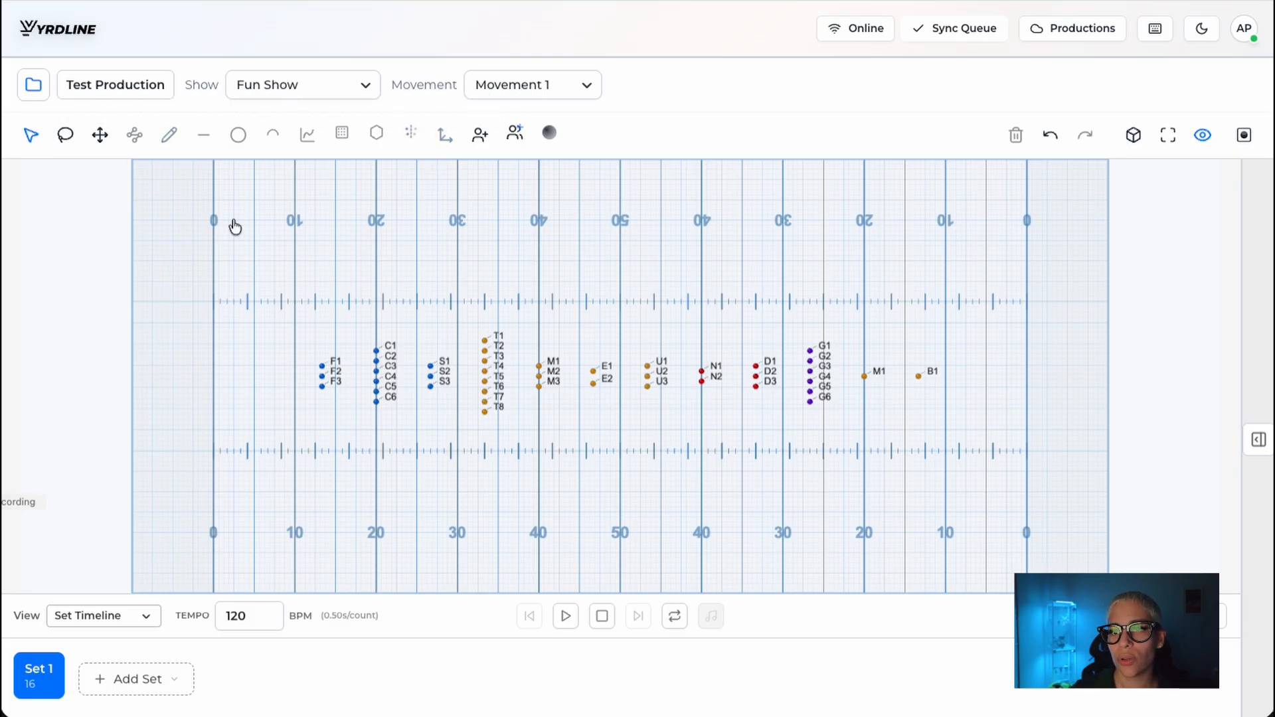
Step: Box-select all marchers and draw a horizontal Line layout through them, starting at the left 10-yard line and ending beyond the opposite goal line
{"action": "left_click_drag", "start_coordinate": [234, 219], "coordinate": [999, 495]}
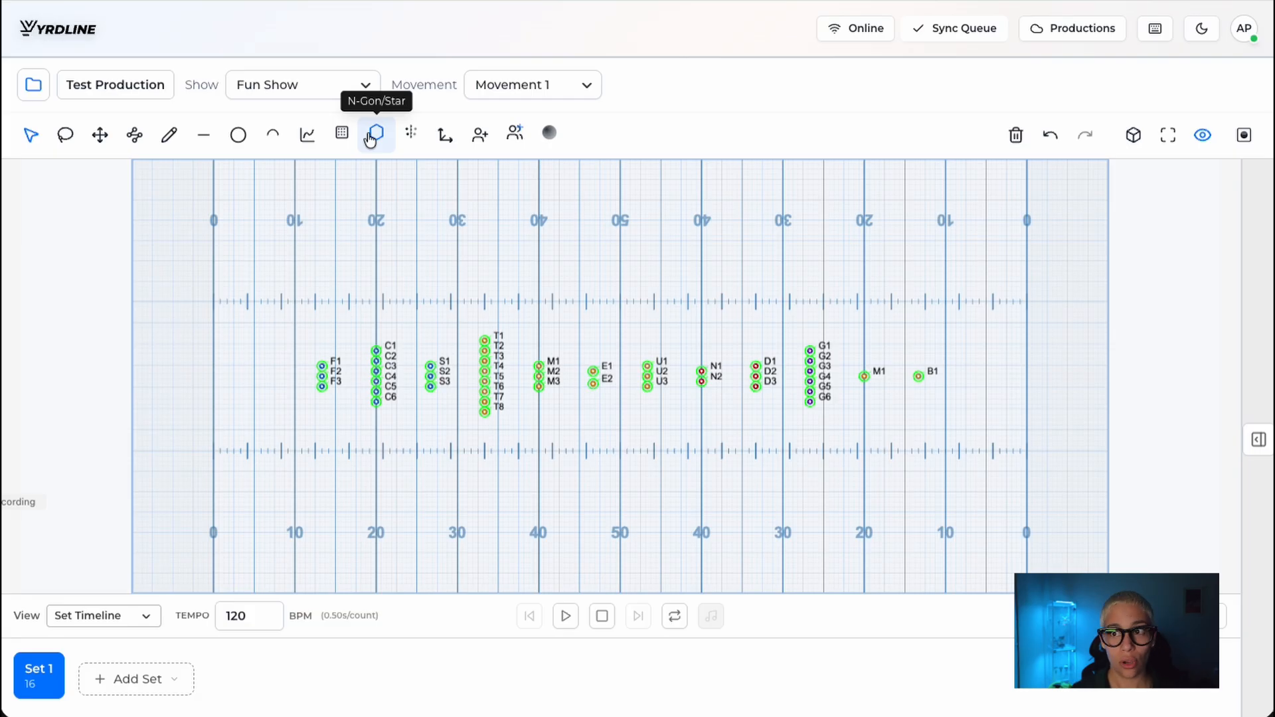
{"action": "left_click", "coordinate": [203, 135]}
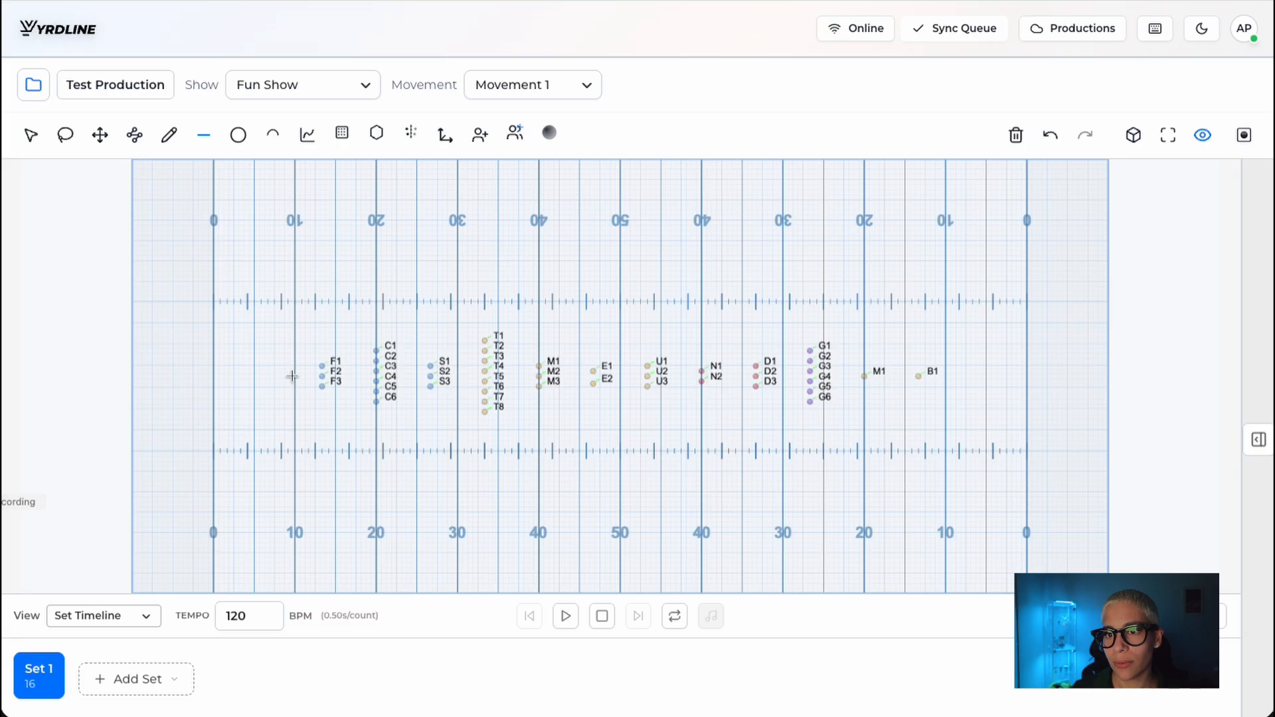
{"action": "left_click_drag", "start_coordinate": [292, 376], "coordinate": [1048, 376]}
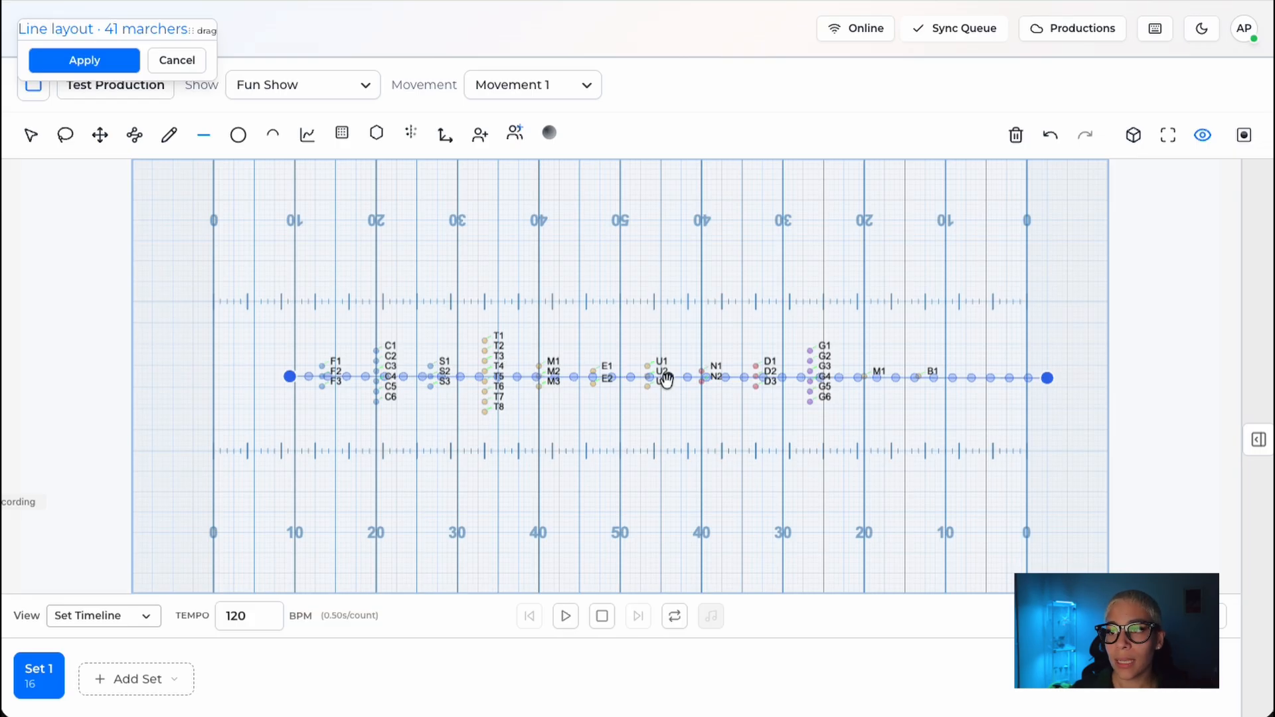
Step: Center the line layout on the 50-yard line and fine-tune the position of both endpoints
{"action": "left_click_drag", "start_coordinate": [289, 376], "coordinate": [289, 379]}
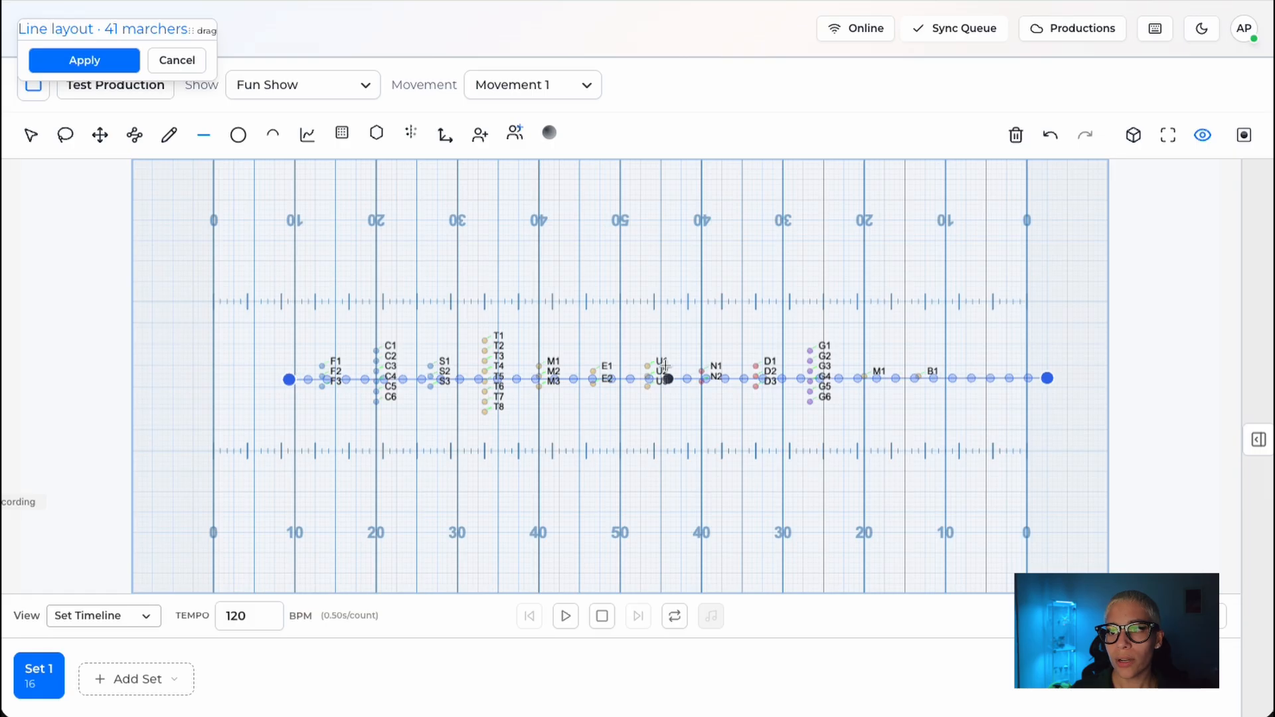
{"action": "left_click_drag", "start_coordinate": [666, 378], "coordinate": [624, 379]}
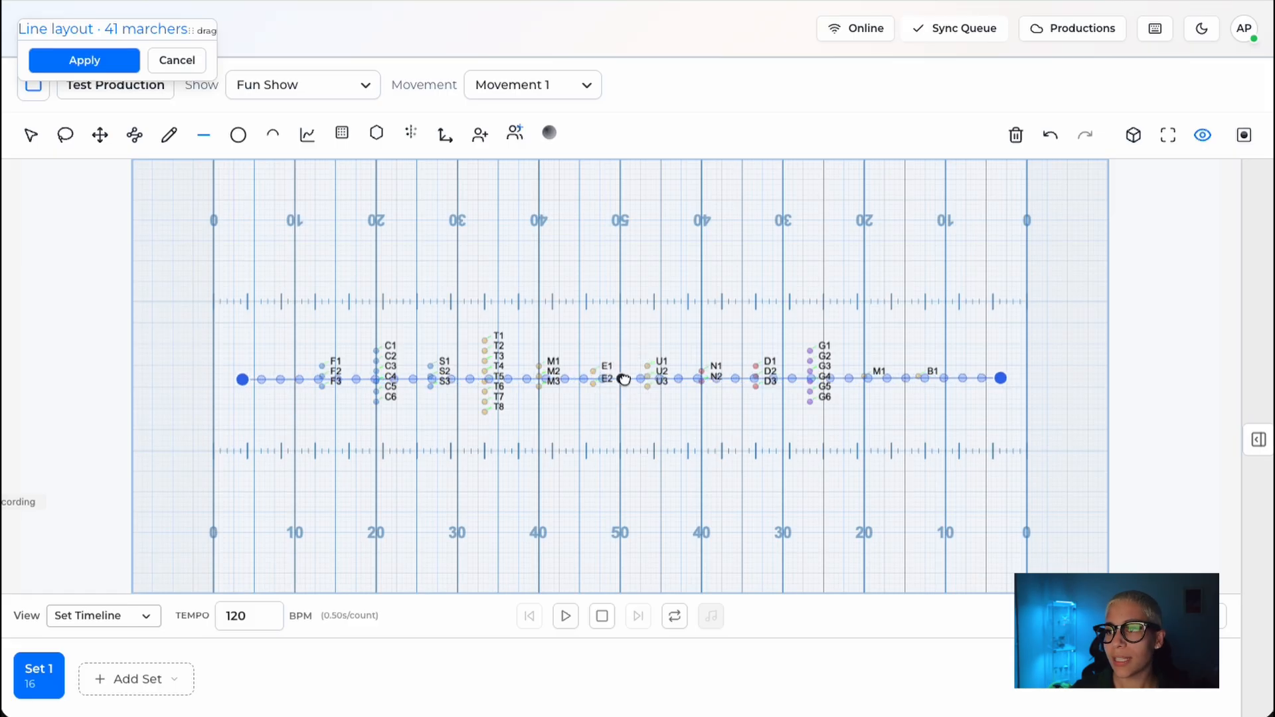
{"action": "left_click_drag", "start_coordinate": [1001, 377], "coordinate": [999, 376]}
{"action": "left_click_drag", "start_coordinate": [240, 383], "coordinate": [244, 383]}
Step: Move the line layout controls off the toolbar, apply the layout to all marchers and clear the selection
{"action": "left_click_drag", "start_coordinate": [202, 30], "coordinate": [238, 210]}
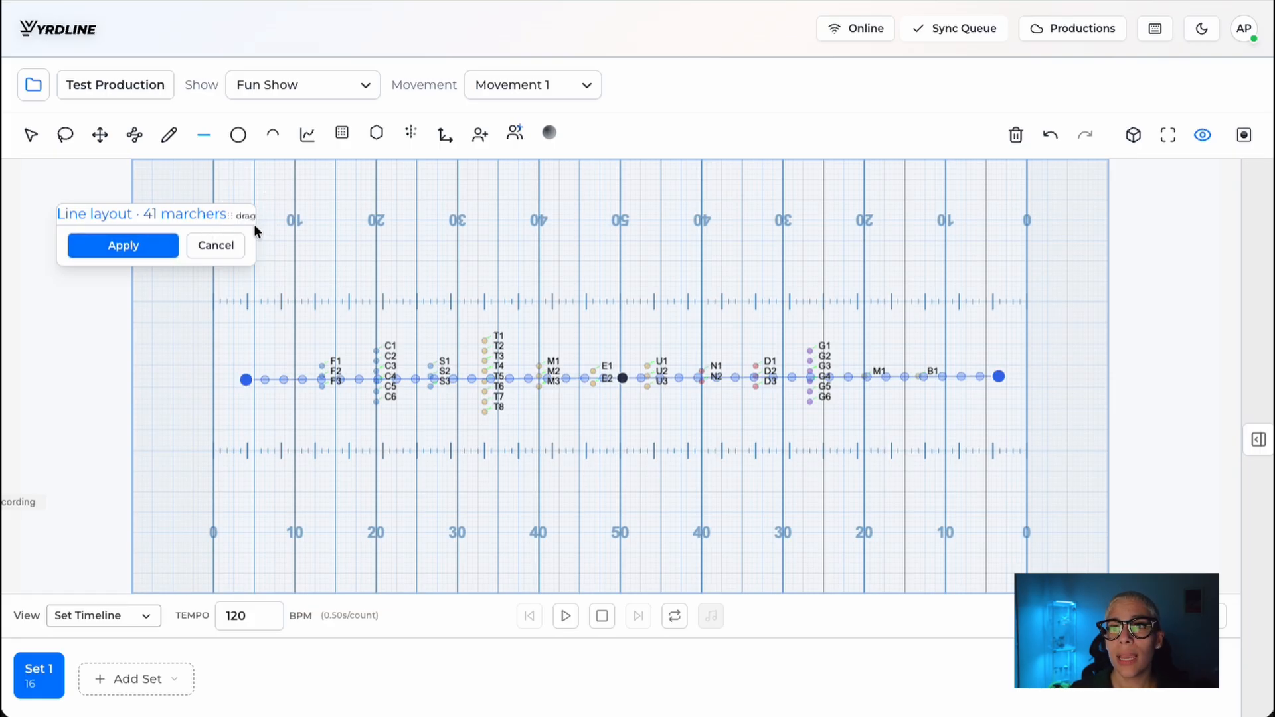
{"action": "left_click_drag", "start_coordinate": [248, 217], "coordinate": [238, 205]}
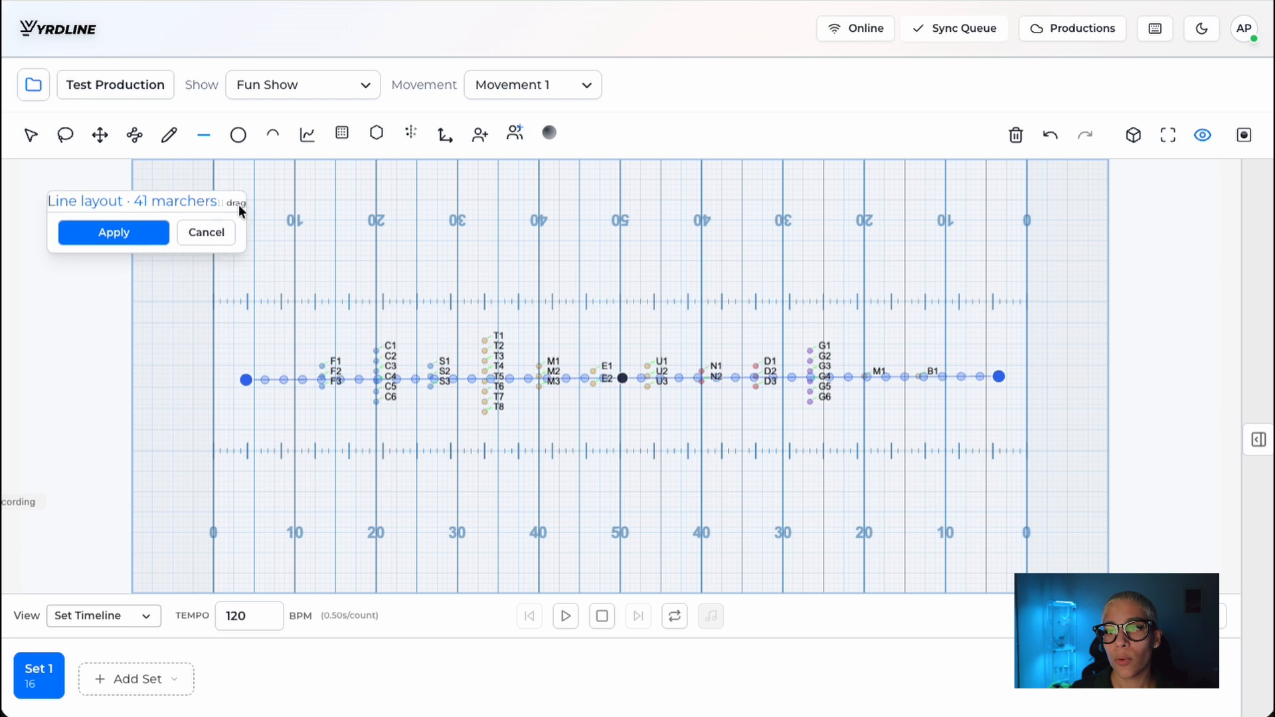
{"action": "left_click", "coordinate": [133, 238]}
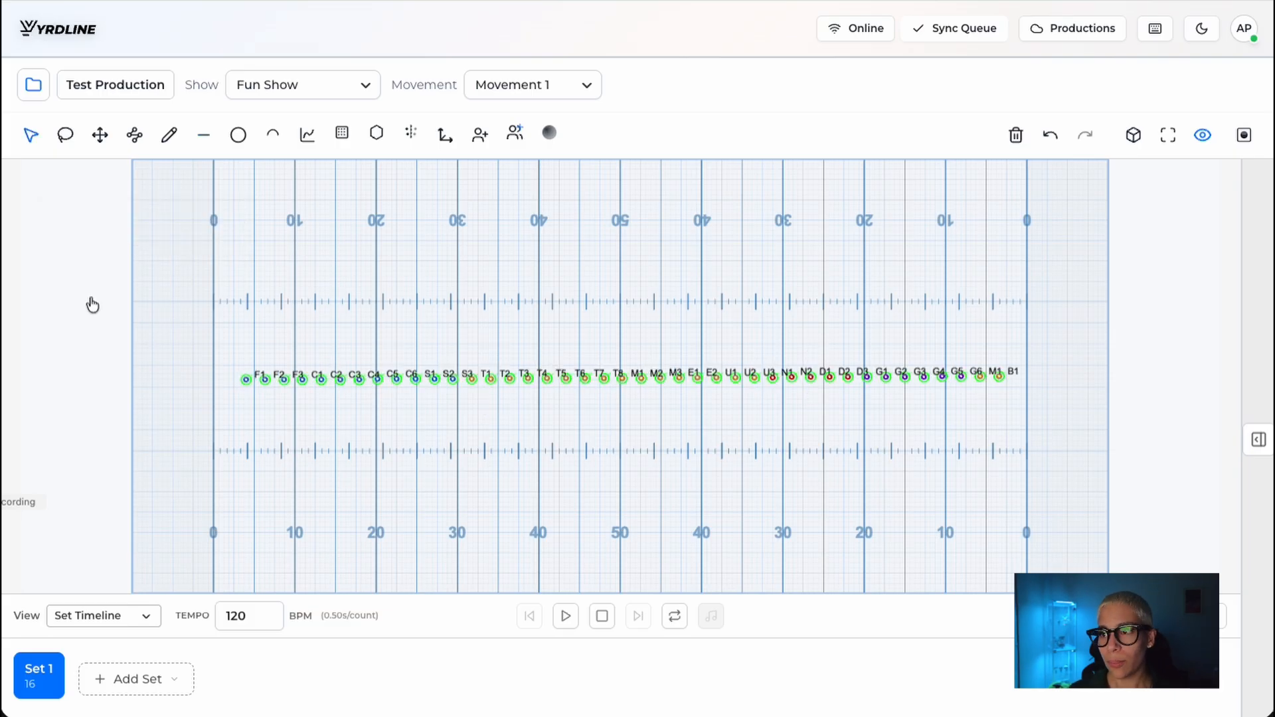
{"action": "left_click", "coordinate": [158, 238]}
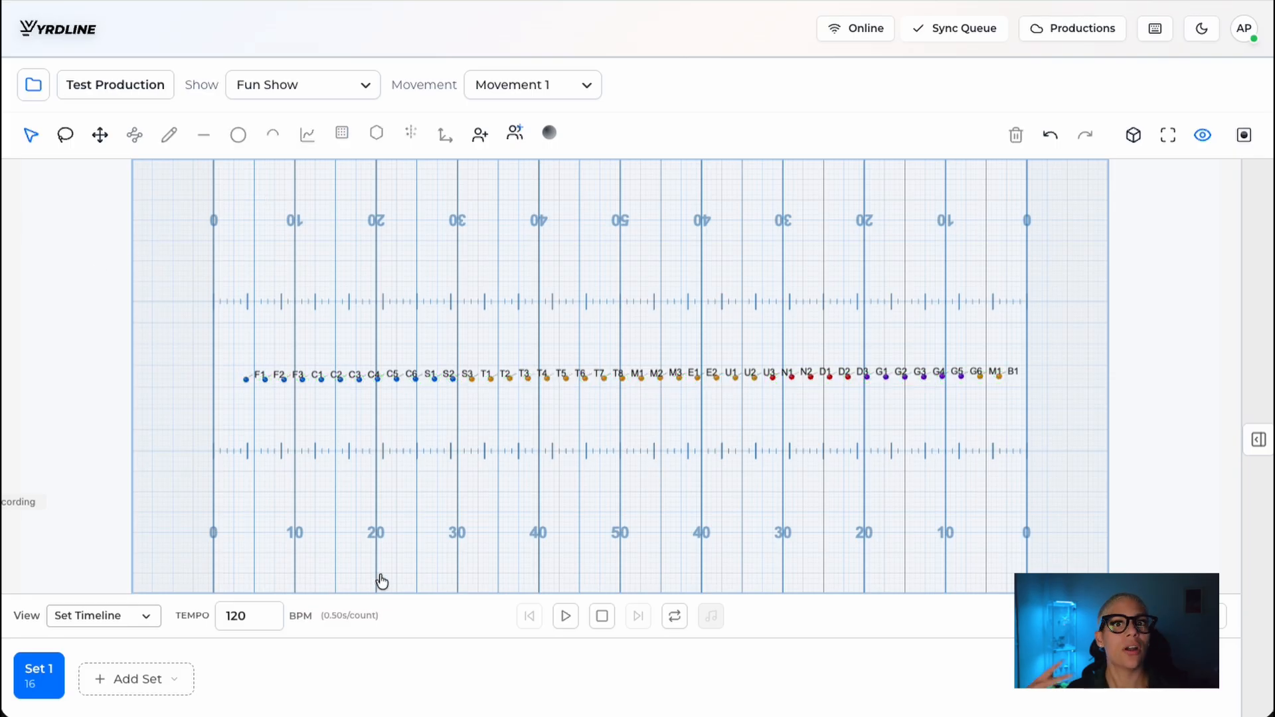
Step: Add a second set with 16 counts, check it against Set 1 and leave Set 2 active
{"action": "left_click", "coordinate": [100, 685]}
{"action": "left_click", "coordinate": [161, 520]}
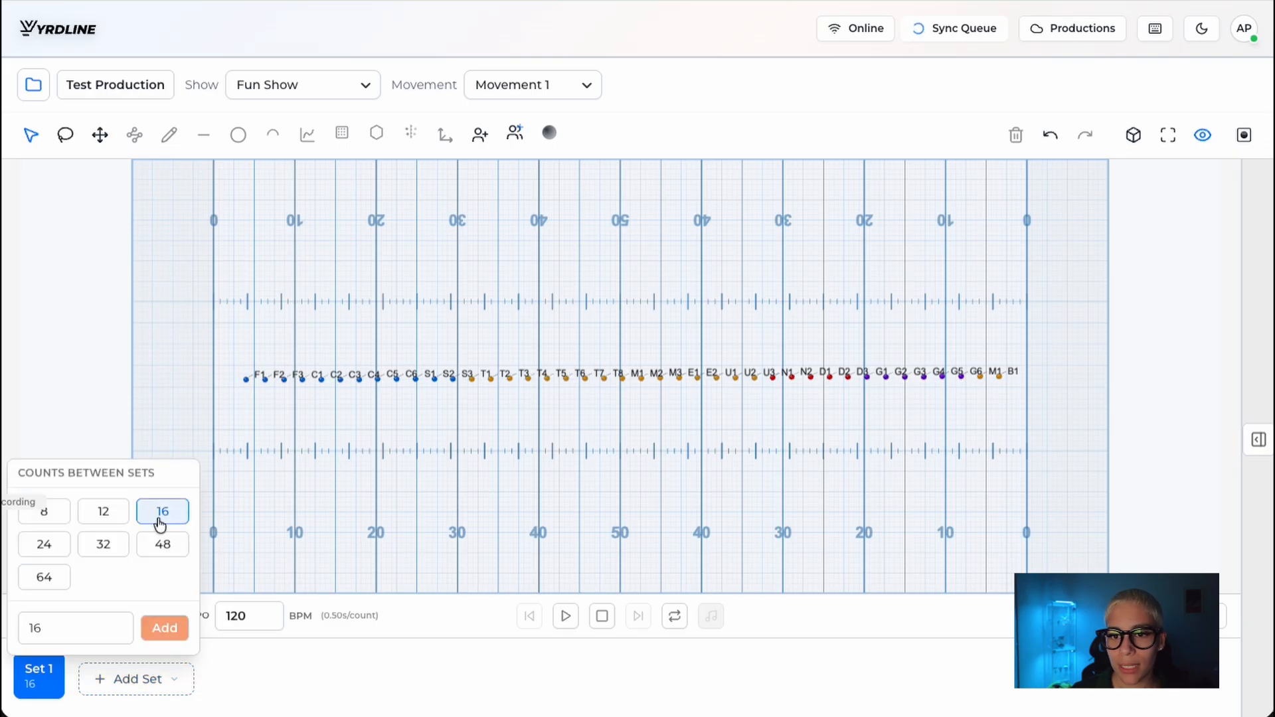
{"action": "left_click", "coordinate": [160, 524]}
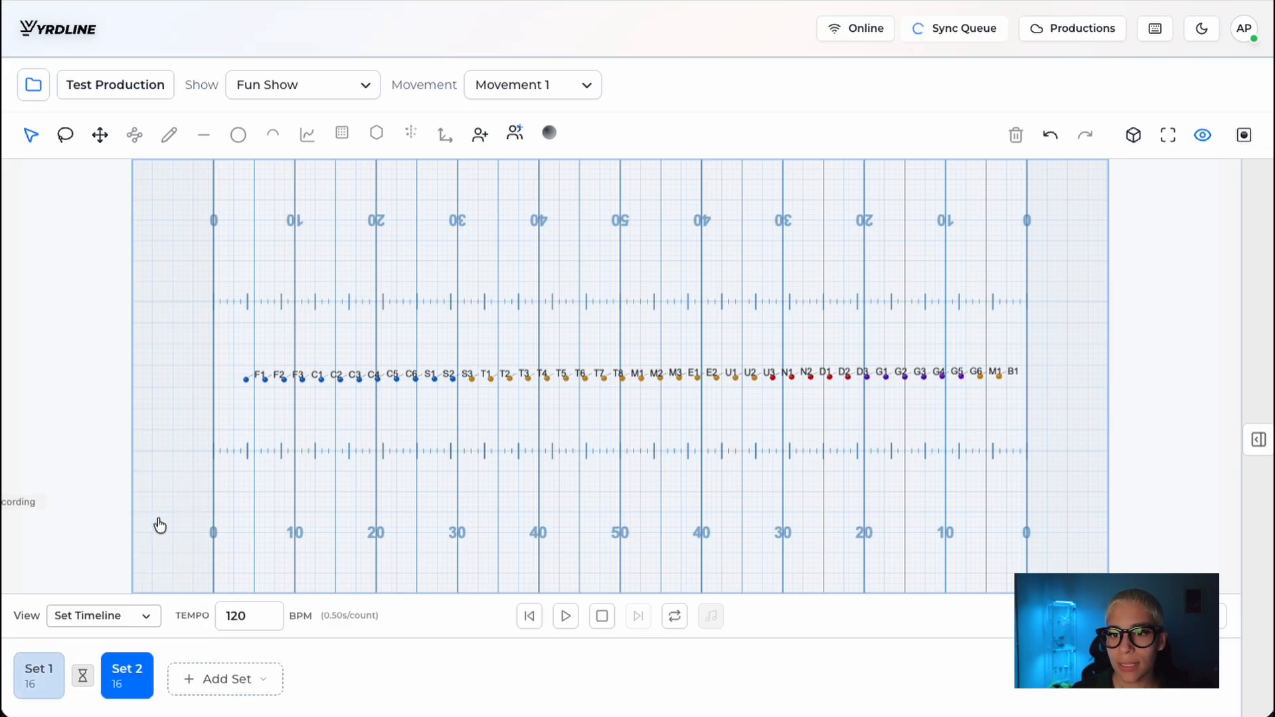
{"action": "left_click", "coordinate": [45, 689]}
{"action": "left_click", "coordinate": [136, 685]}
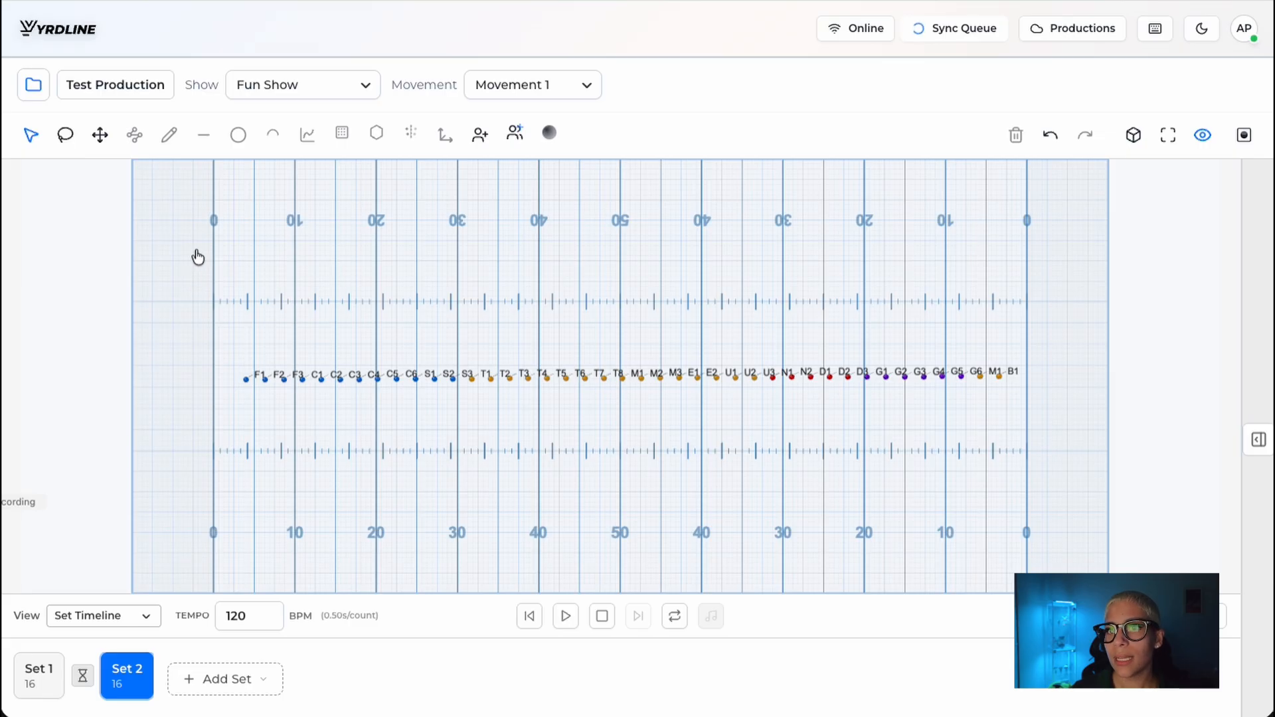
Step: Select all marchers in Set 2 and arrange them along a freehand wave with three crests across the field
{"action": "left_click_drag", "start_coordinate": [217, 287], "coordinate": [1060, 431]}
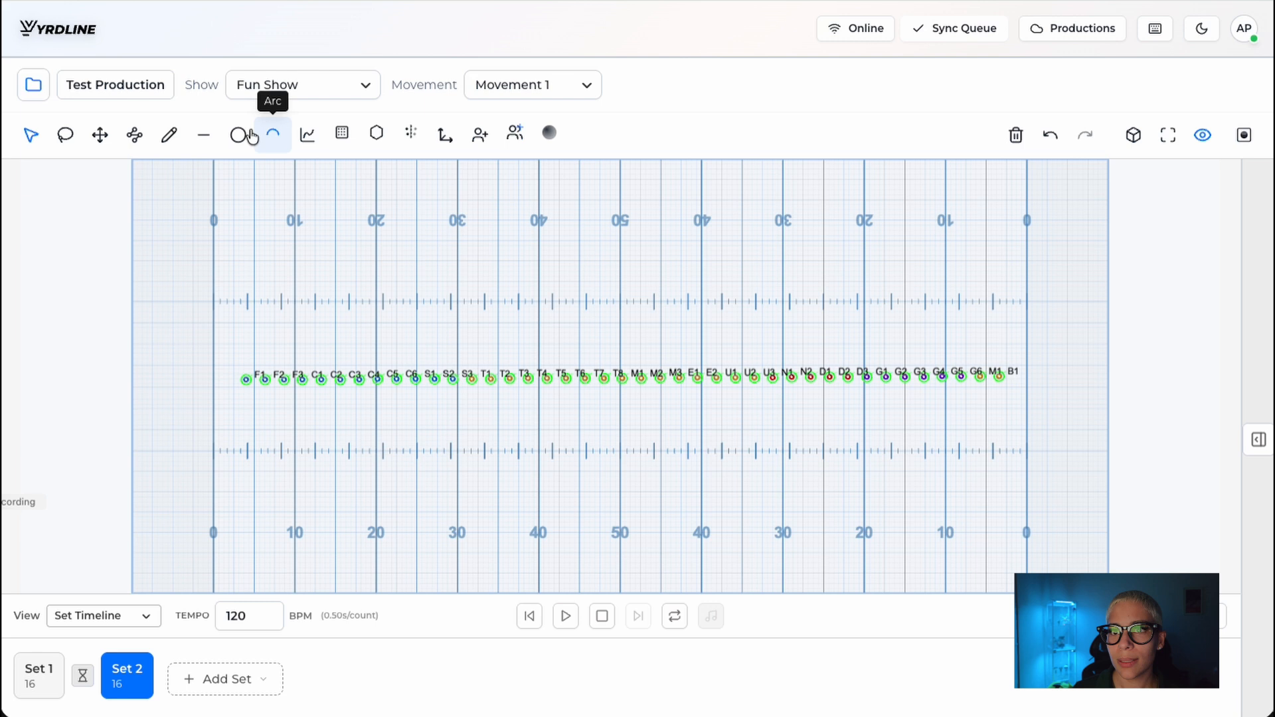
{"action": "left_click", "coordinate": [170, 136]}
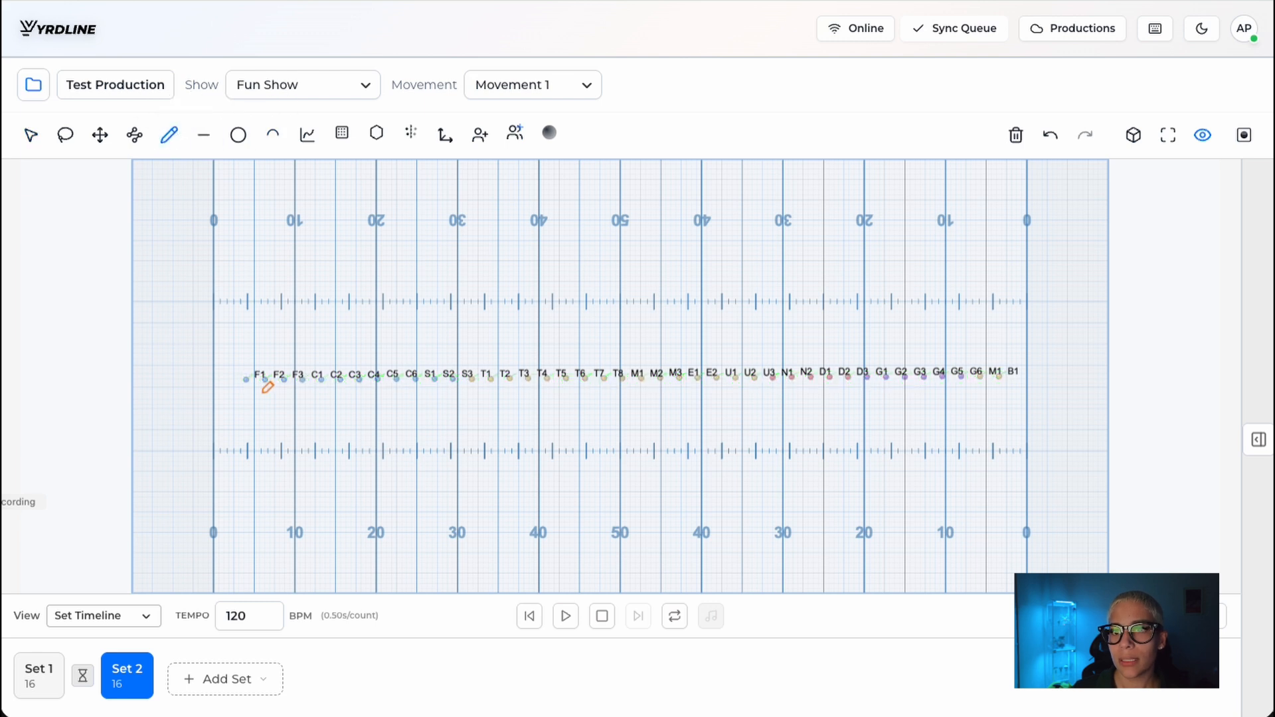
{"action": "mouse_move", "coordinate": [252, 400]}
{"action": "left_mouse_down"}
{"action": "mouse_move", "coordinate": [313, 345]}
{"action": "mouse_move", "coordinate": [525, 405]}
{"action": "mouse_move", "coordinate": [843, 339]}
{"action": "mouse_move", "coordinate": [965, 392]}
{"action": "mouse_move", "coordinate": [1031, 349]}
{"action": "left_mouse_up"}
{"action": "left_click", "coordinate": [159, 233]}
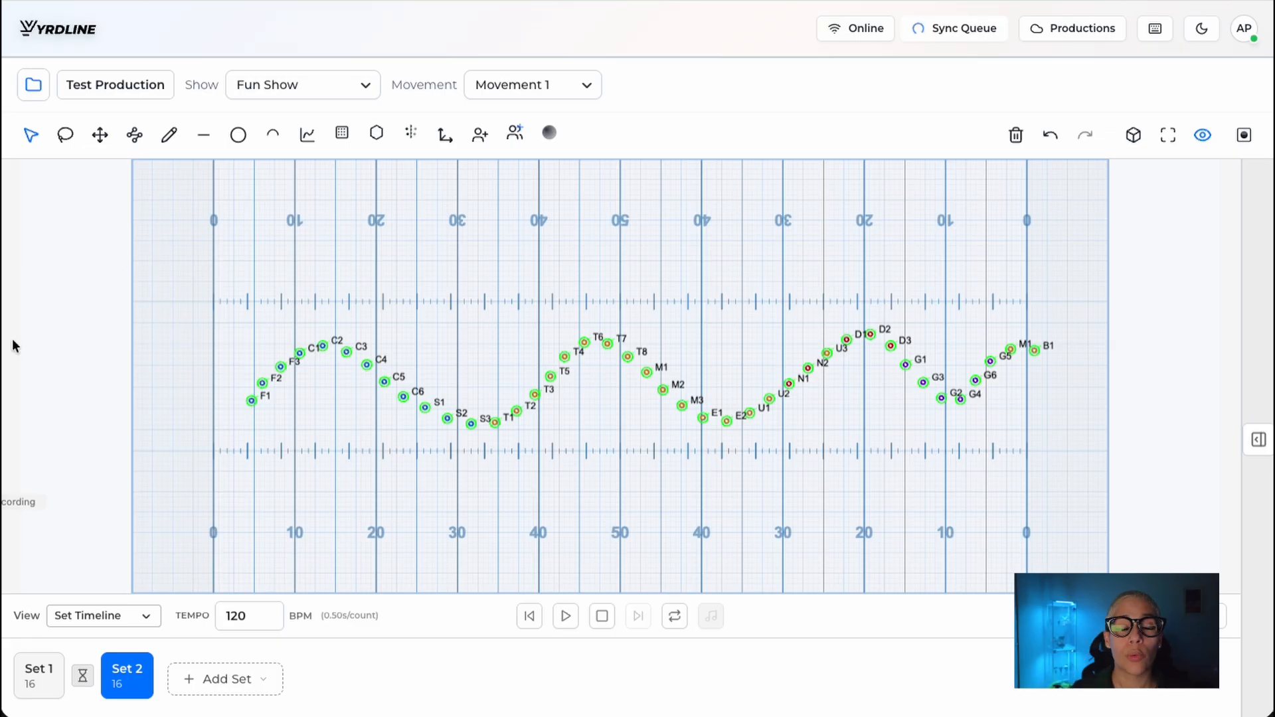
Step: Compare Set 1 with Set 2, and replace Set 2's formation with a copy of the previous formation
{"action": "left_click", "coordinate": [35, 671]}
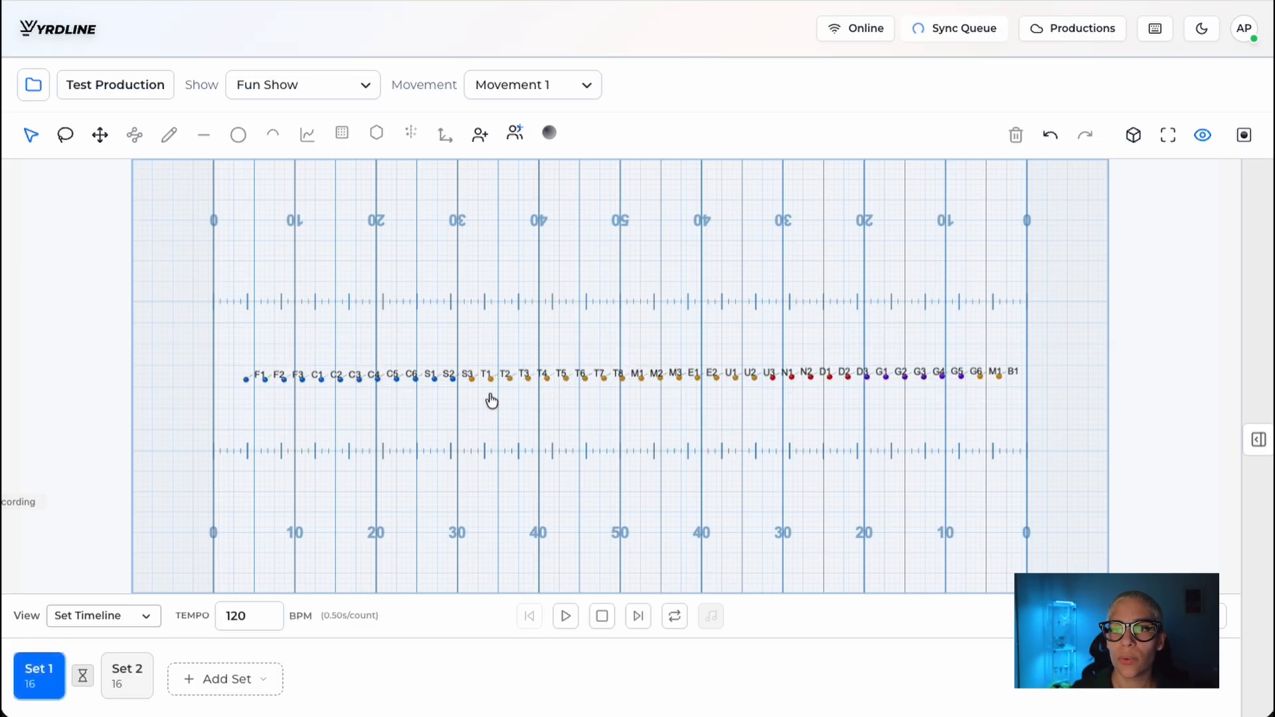
{"action": "left_click", "coordinate": [129, 675]}
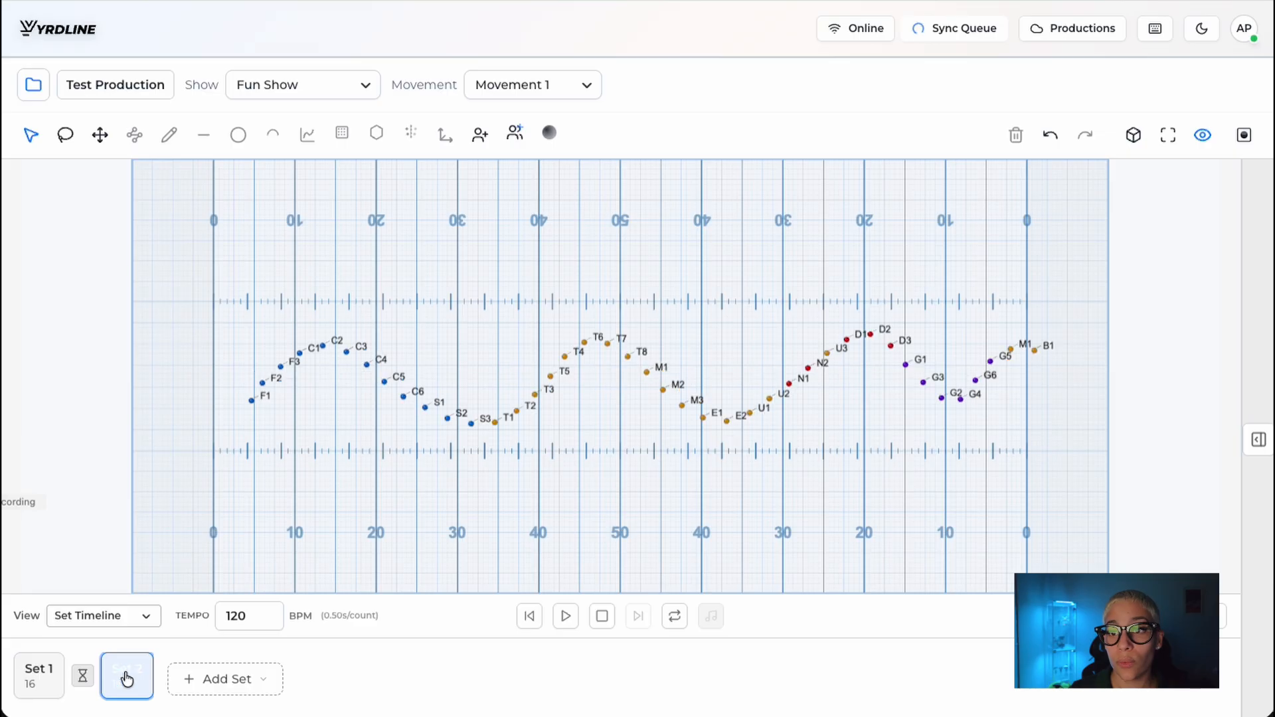
{"action": "right_click", "coordinate": [132, 679]}
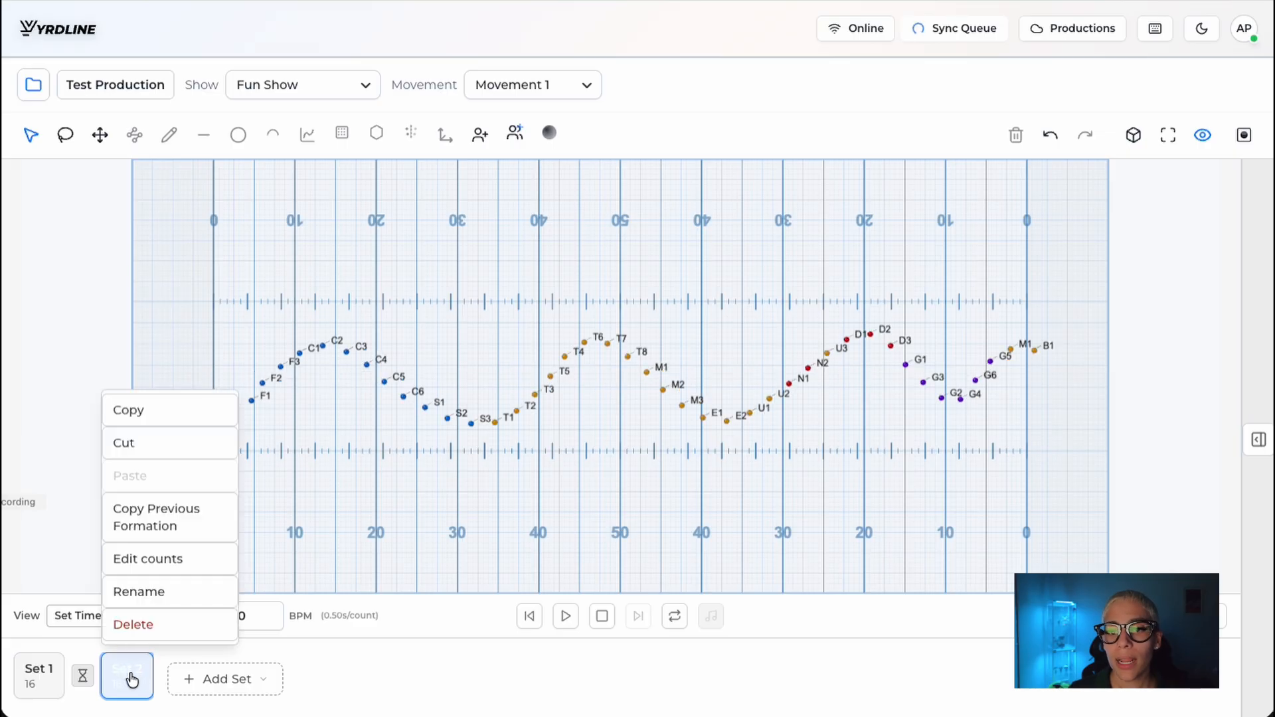
{"action": "left_click", "coordinate": [179, 522]}
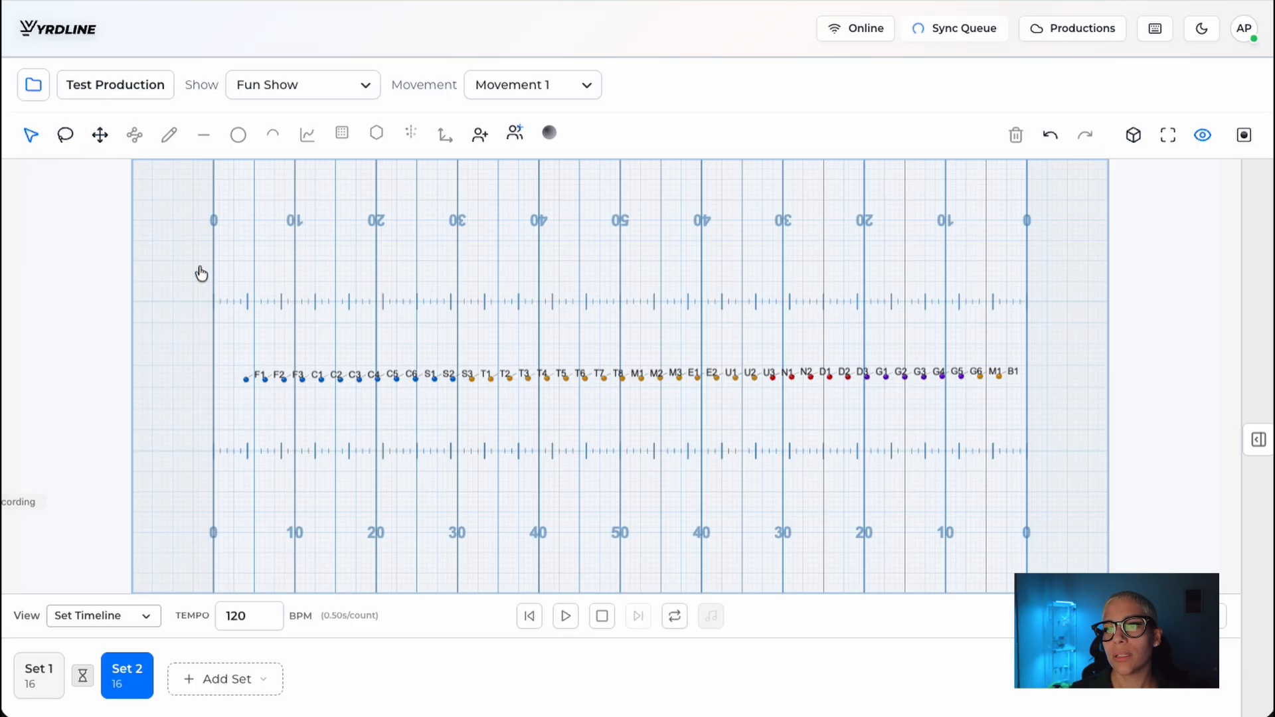
Step: Select all marchers in Set 2 and draw a Zig-Zag layout with 3 peaks along their line from one goal line to the other
{"action": "left_click_drag", "start_coordinate": [202, 273], "coordinate": [1048, 442]}
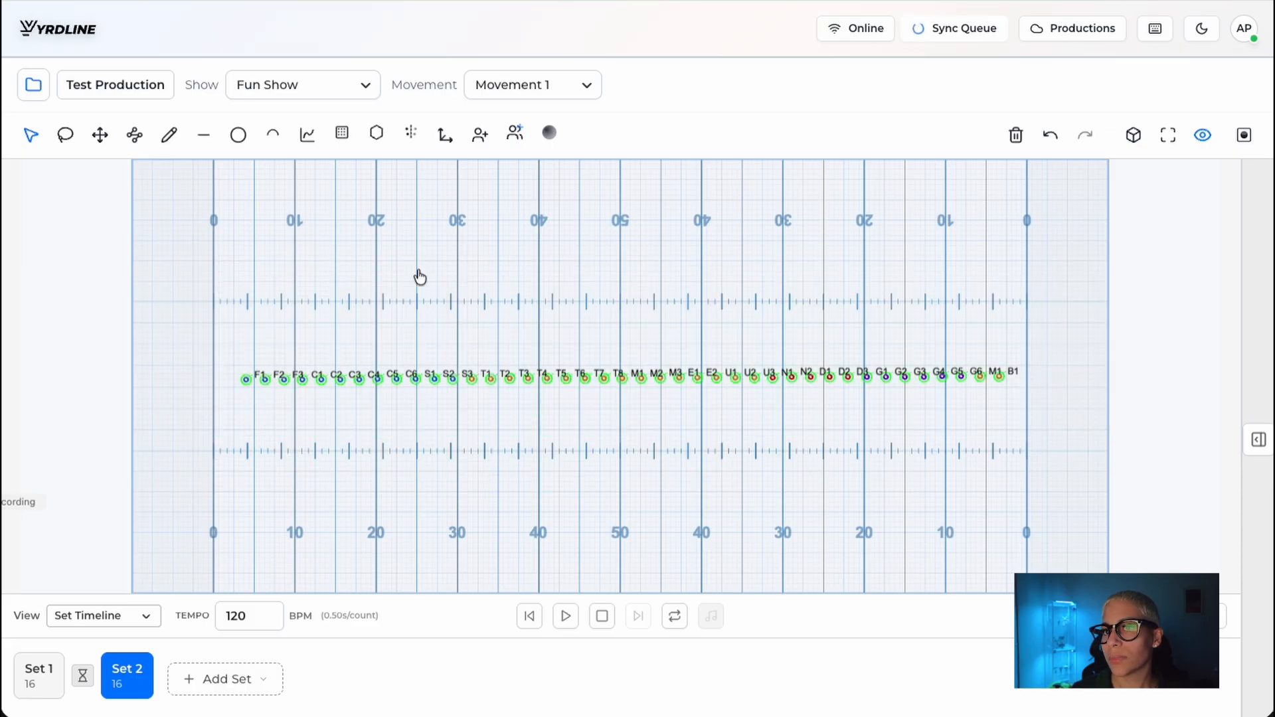
{"action": "left_click", "coordinate": [307, 137]}
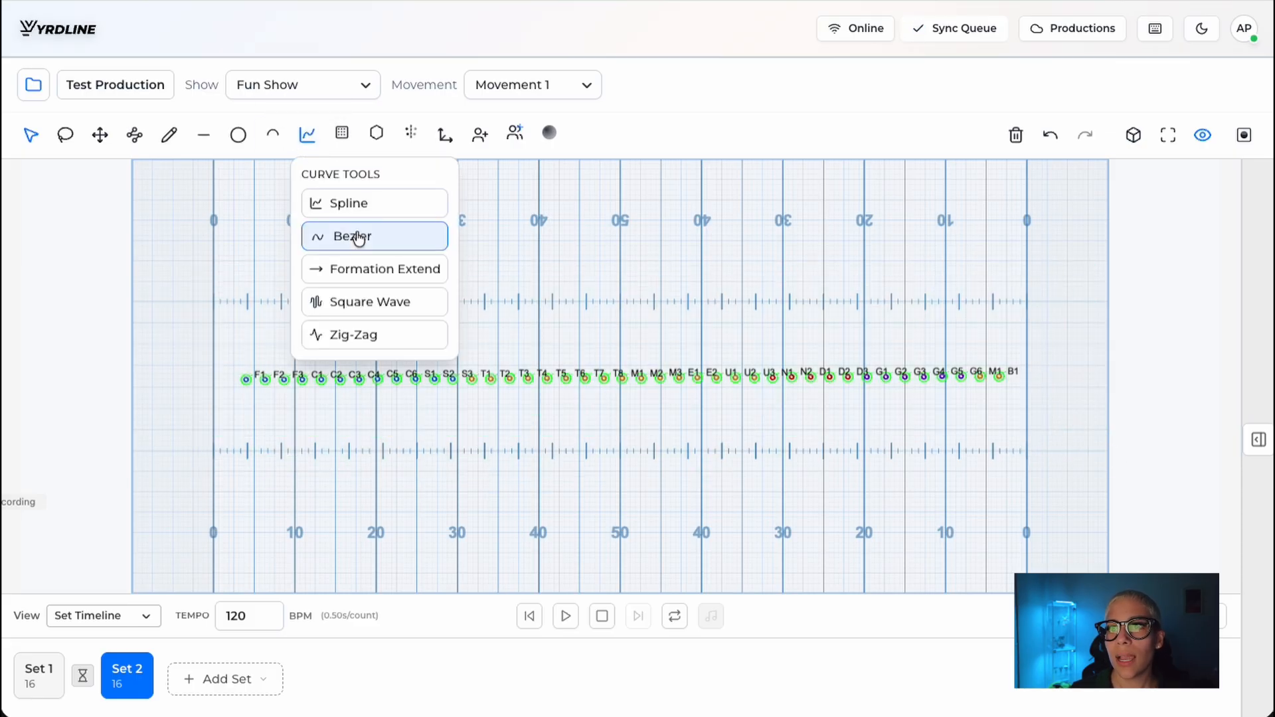
{"action": "left_click", "coordinate": [363, 336]}
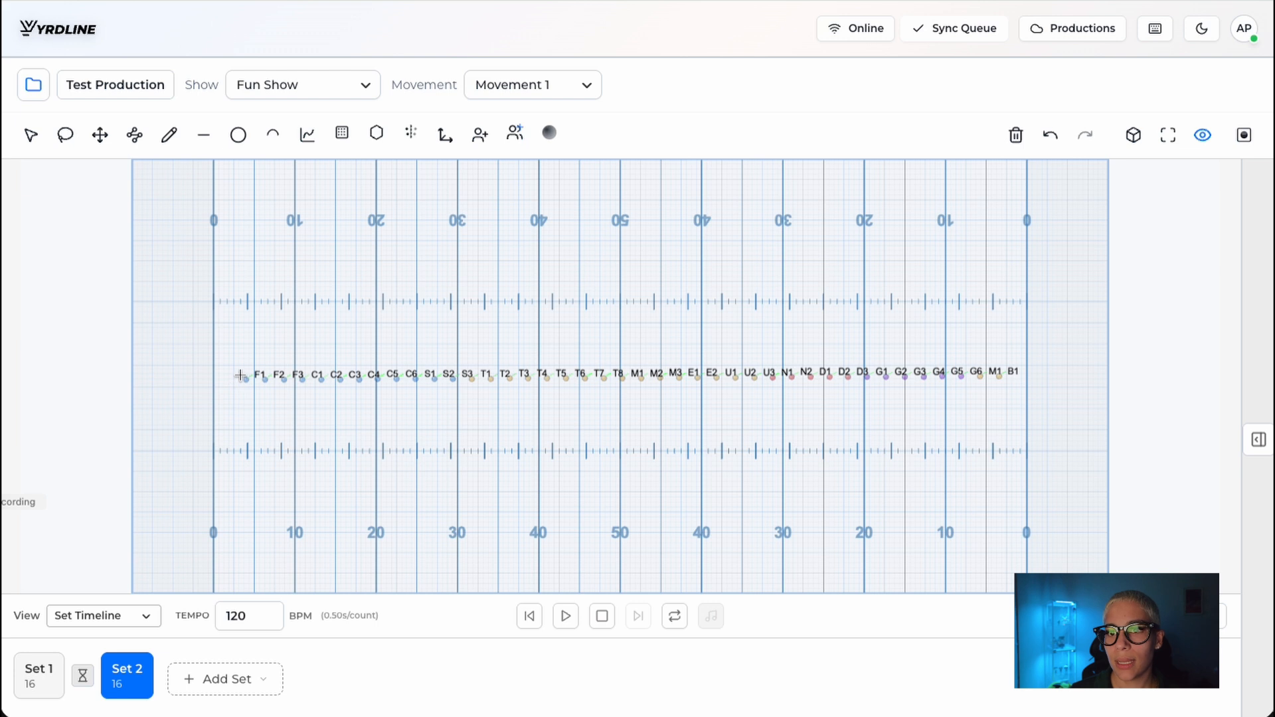
{"action": "mouse_move", "coordinate": [270, 380]}
{"action": "left_mouse_down"}
{"action": "mouse_move", "coordinate": [629, 385]}
{"action": "mouse_move", "coordinate": [905, 362]}
{"action": "mouse_move", "coordinate": [1016, 372]}
{"action": "mouse_move", "coordinate": [1012, 384]}
{"action": "left_mouse_up"}
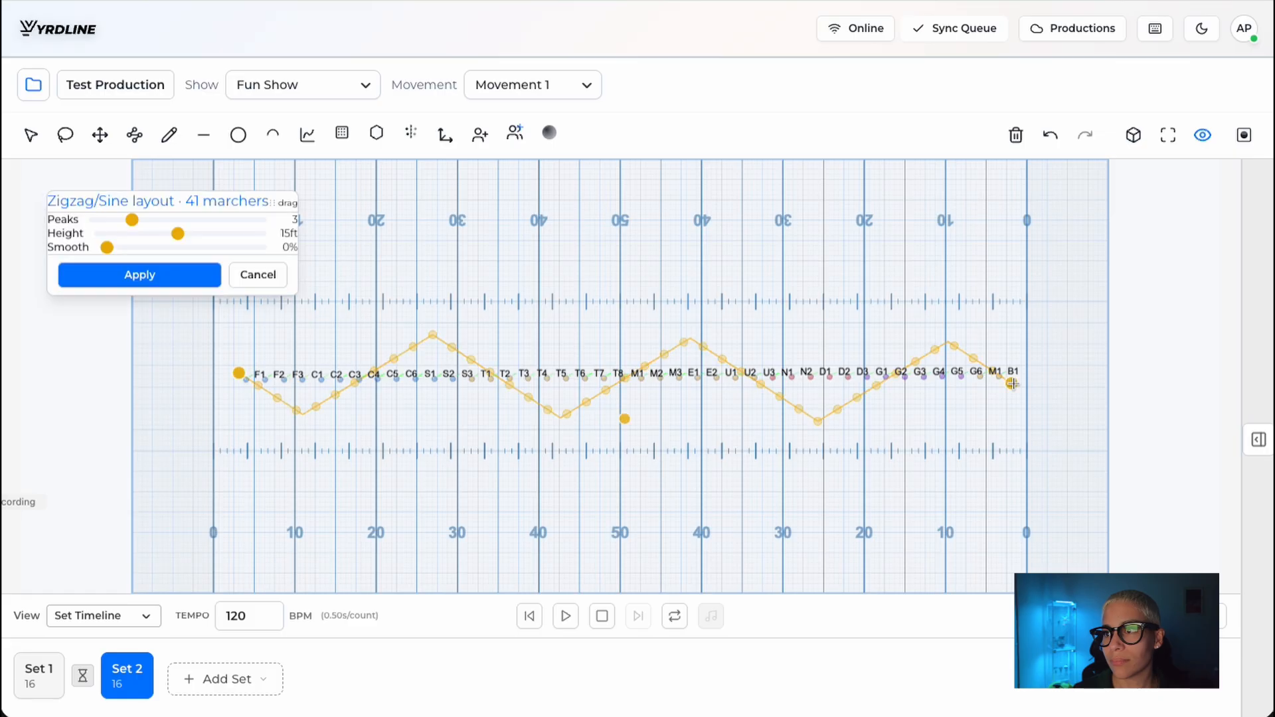
Step: Set the zigzag layout's height to 10 ft and smoothing to 100%, and apply it to the marchers
{"action": "left_click_drag", "start_coordinate": [123, 202], "coordinate": [264, 247]}
{"action": "left_click", "coordinate": [131, 208]}
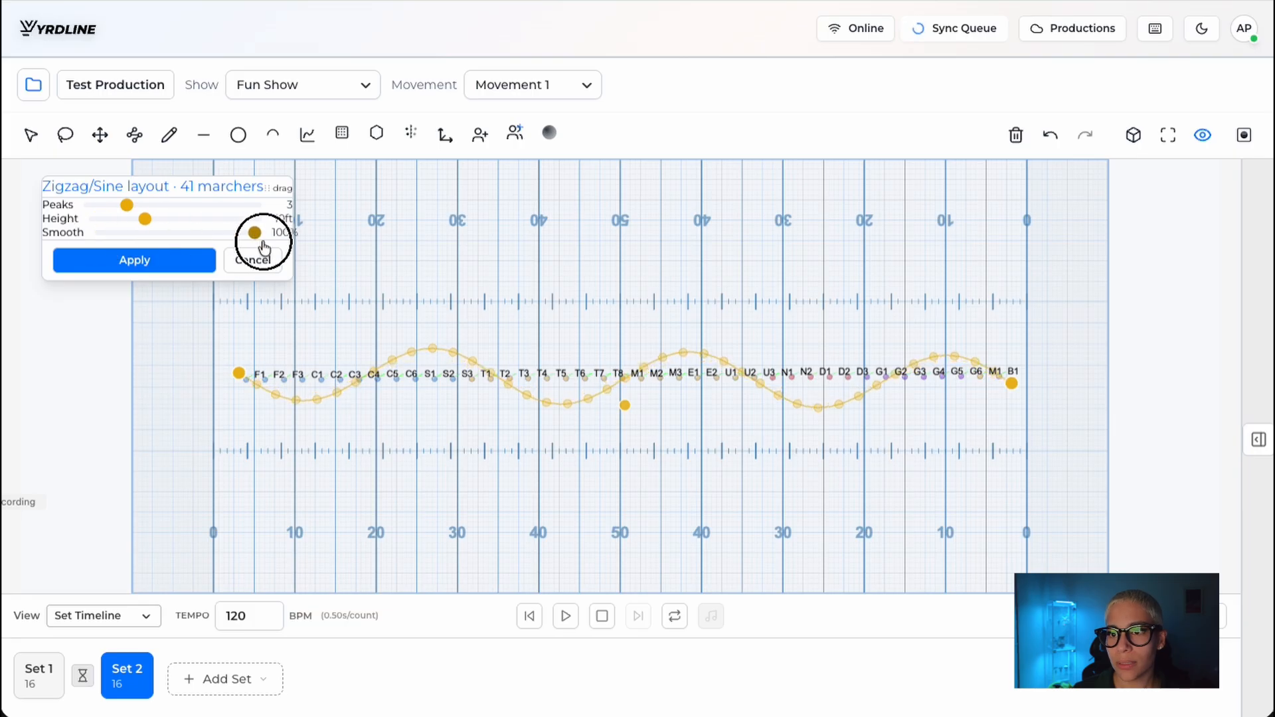
{"action": "left_click", "coordinate": [147, 267]}
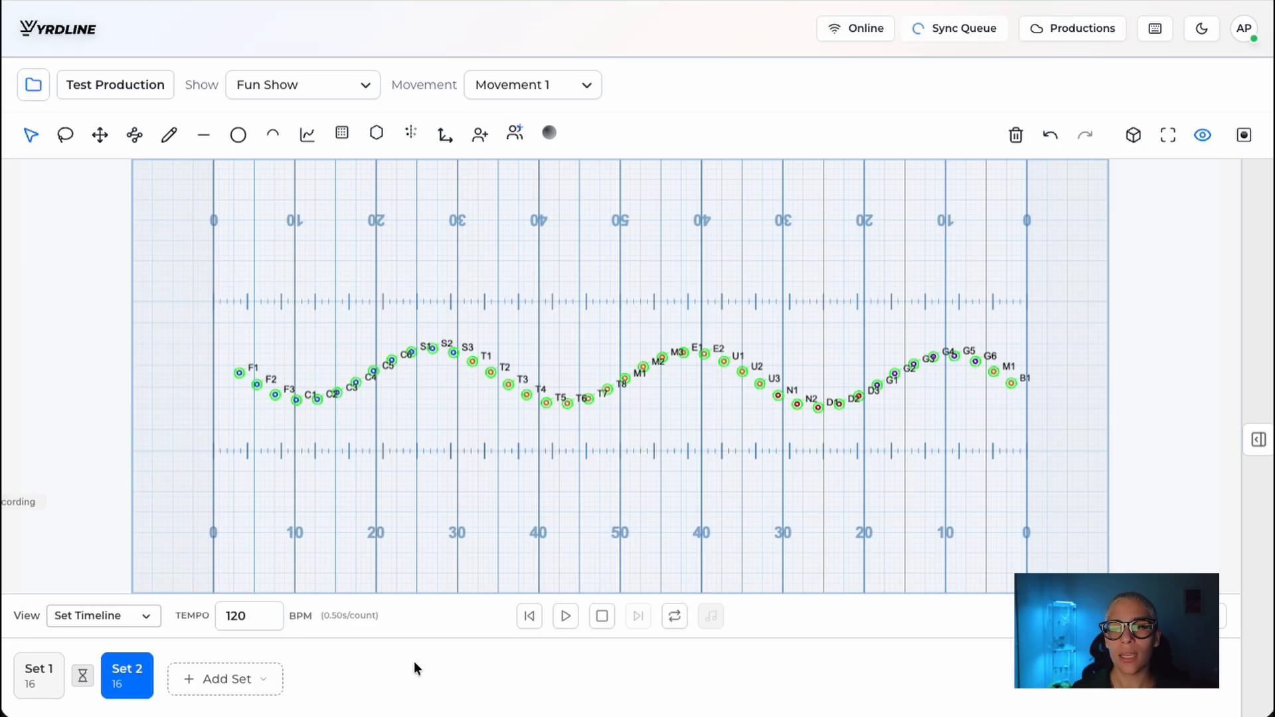
Step: Play the transition to Set 2 starting from Set 1
{"action": "left_click", "coordinate": [39, 675]}
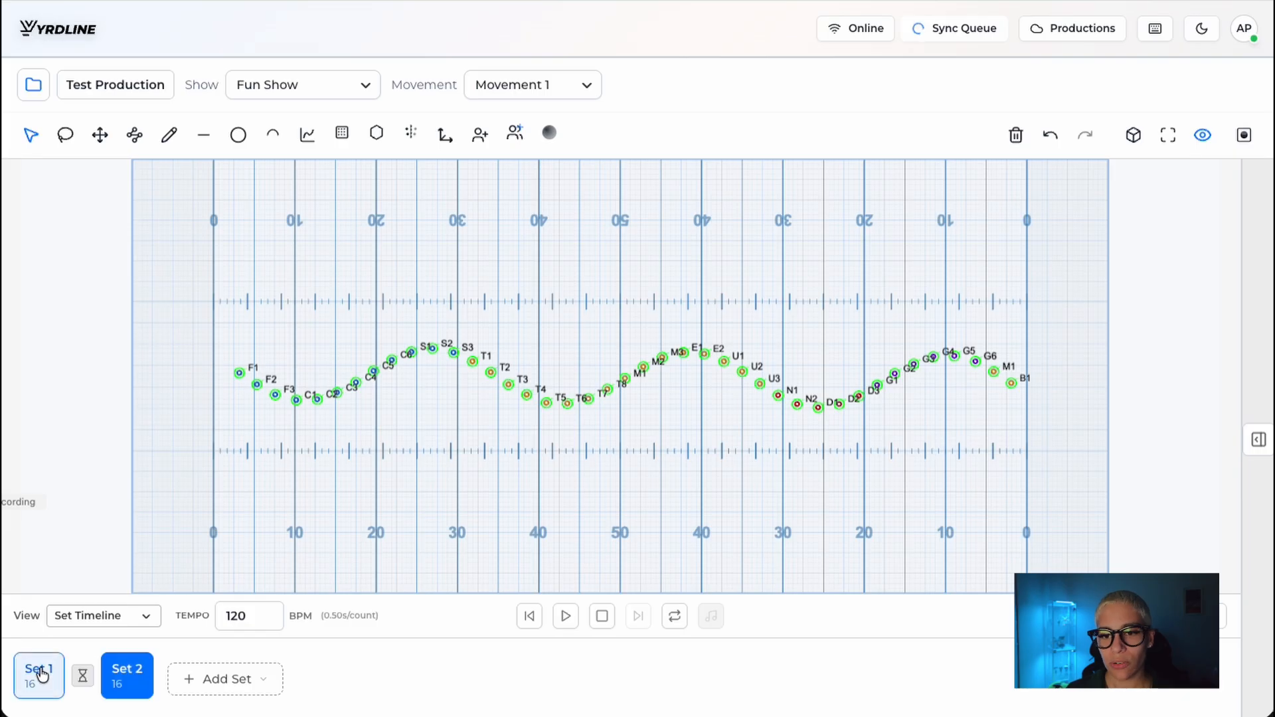
{"action": "left_click", "coordinate": [564, 617]}
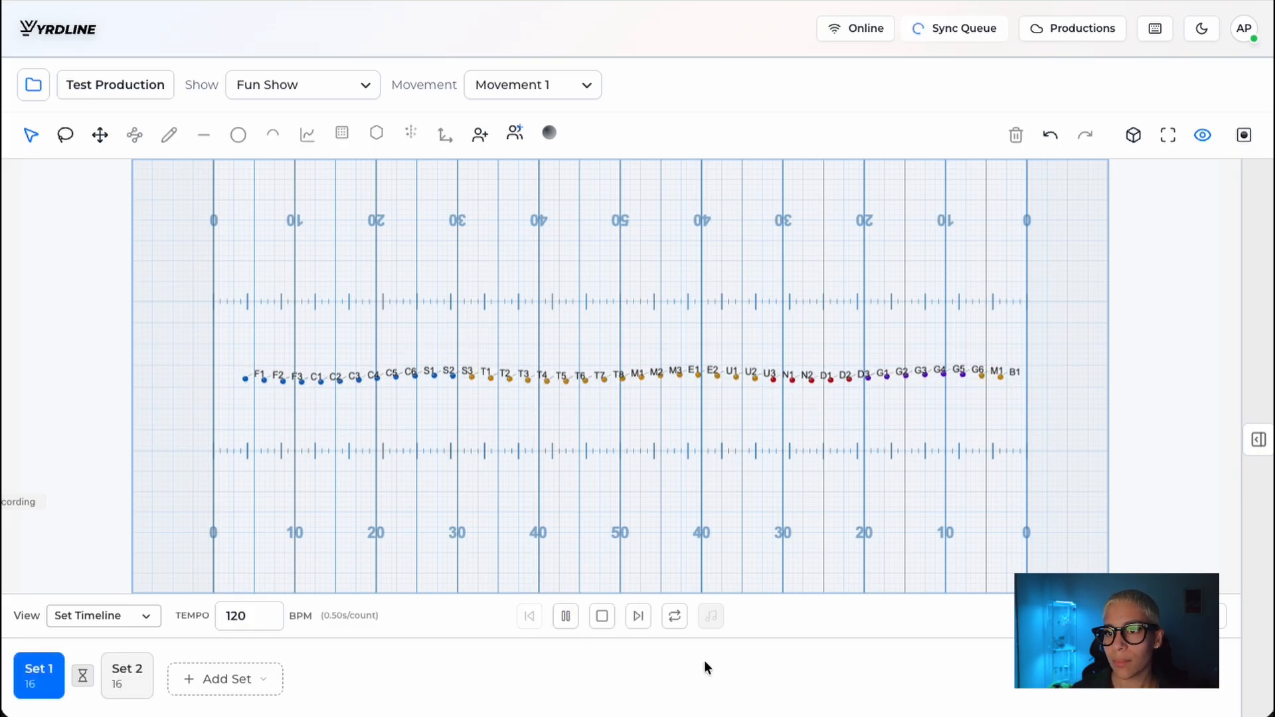